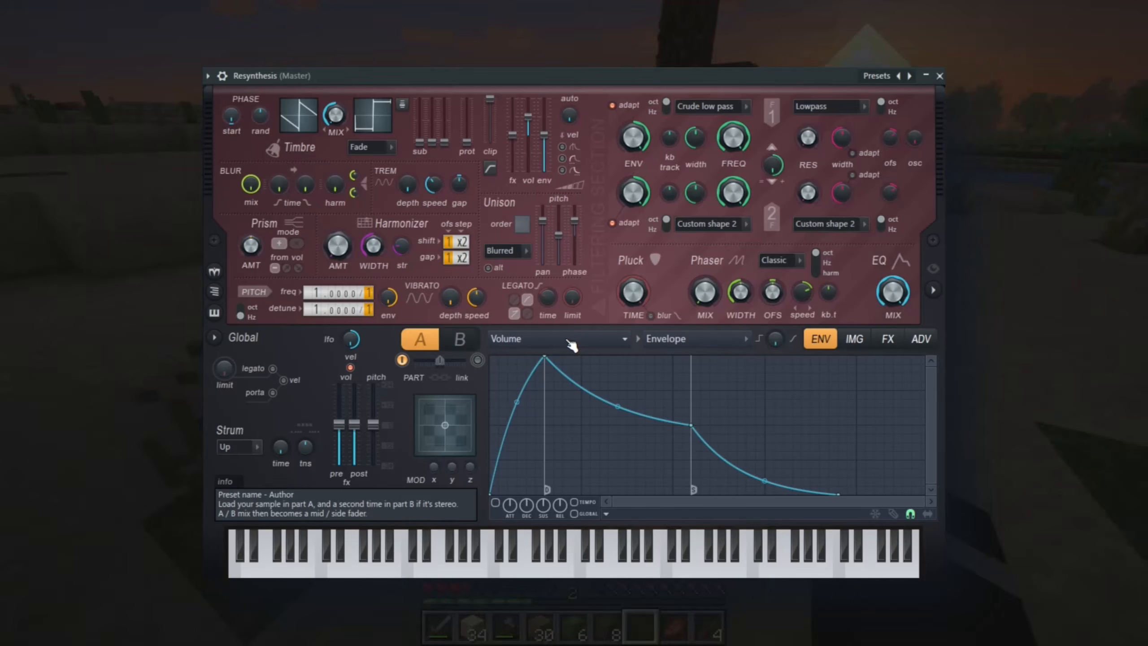
Step: Open the Pitch envelope and raise its starting point so the pitch falls quickly to the centre line
{"action": "left_click", "coordinate": [563, 337]}
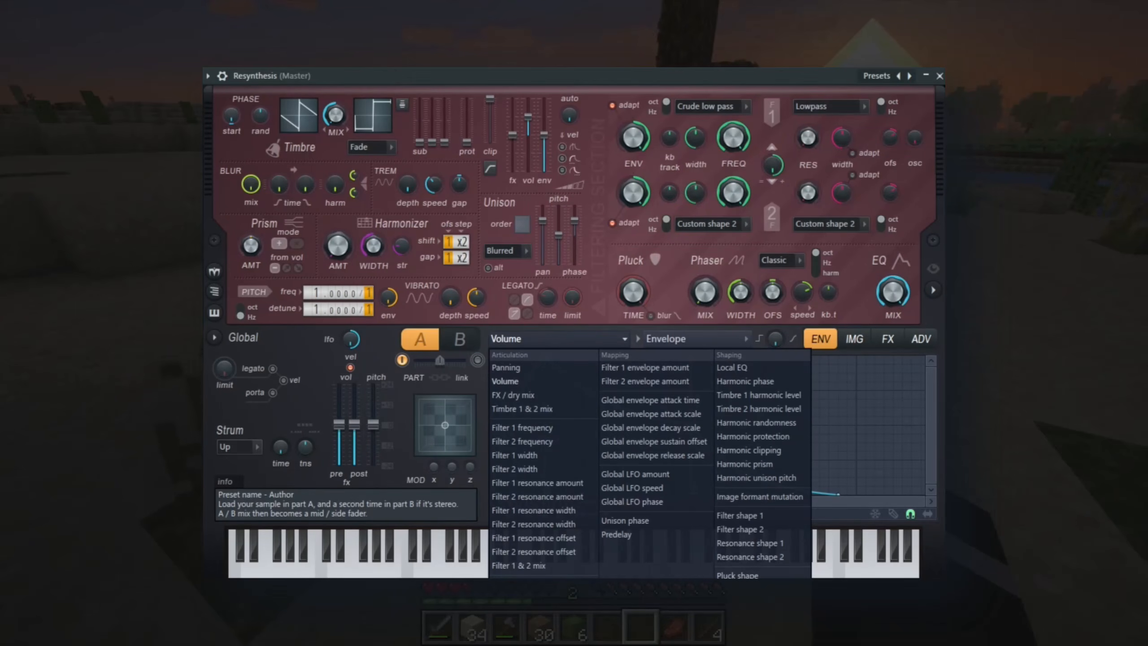
{"action": "left_click", "coordinate": [500, 584]}
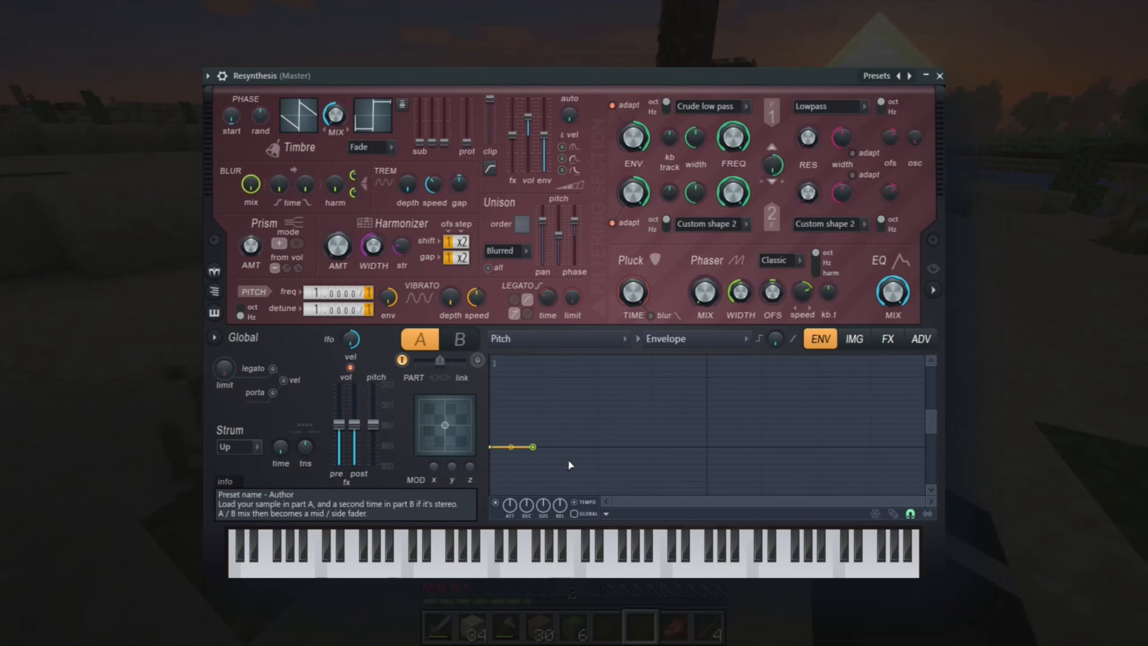
{"action": "left_click_drag", "start_coordinate": [490, 447], "coordinate": [468, 351]}
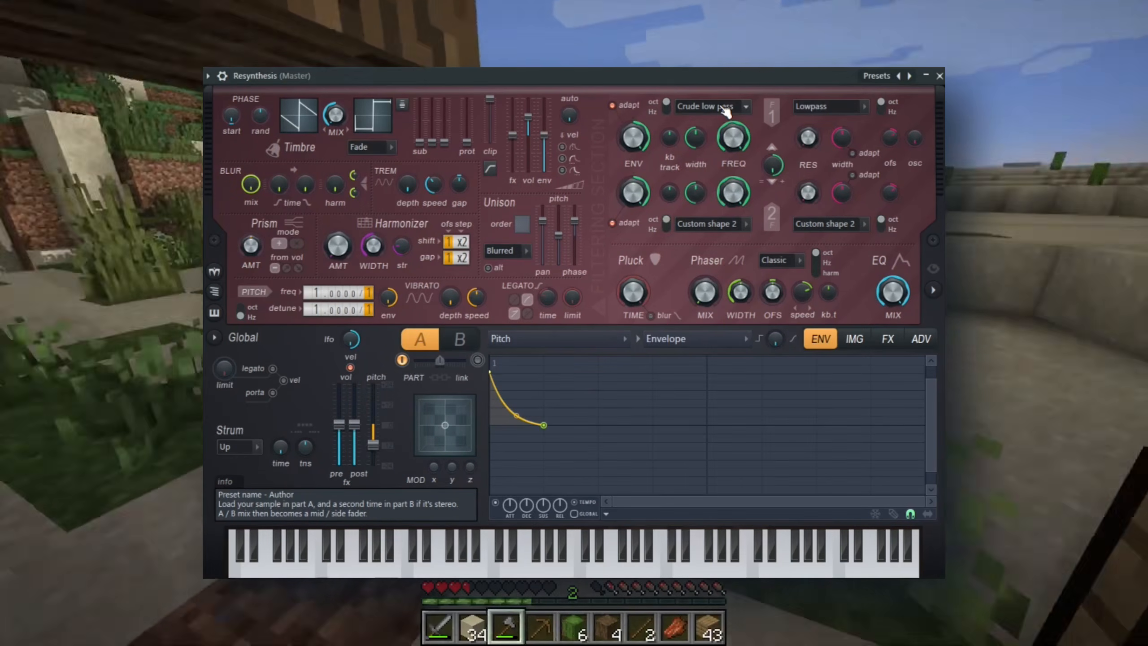
Step: Set filter 1's type to Phaser and apply Log distortion with a slightly raised amount
{"action": "left_click", "coordinate": [718, 106]}
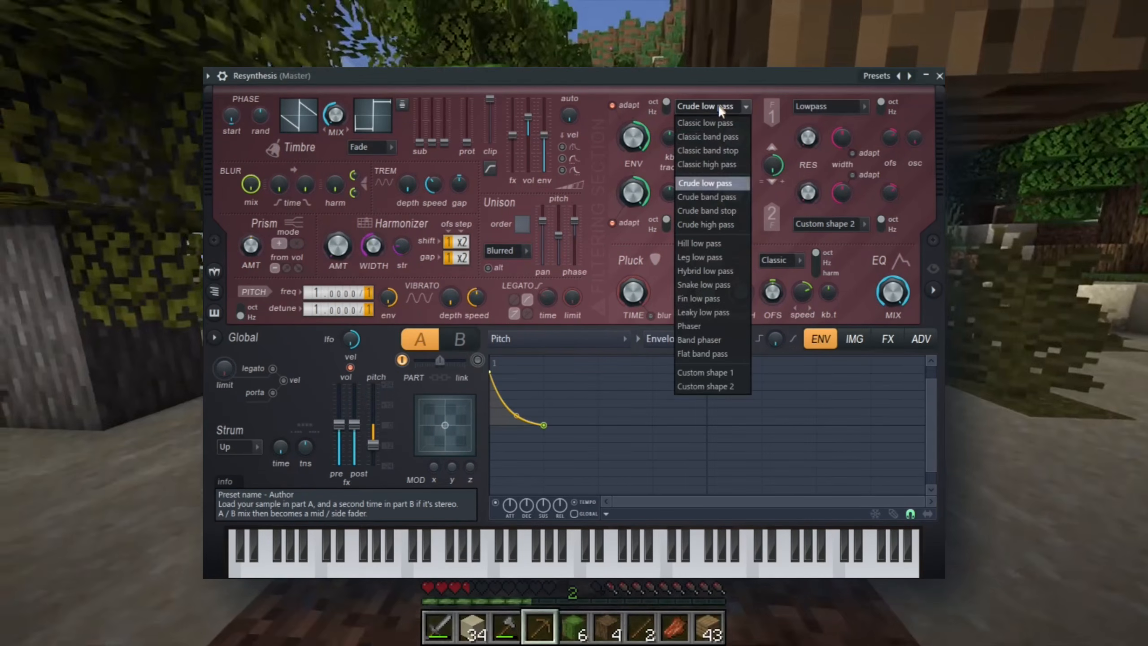
{"action": "left_click", "coordinate": [713, 316]}
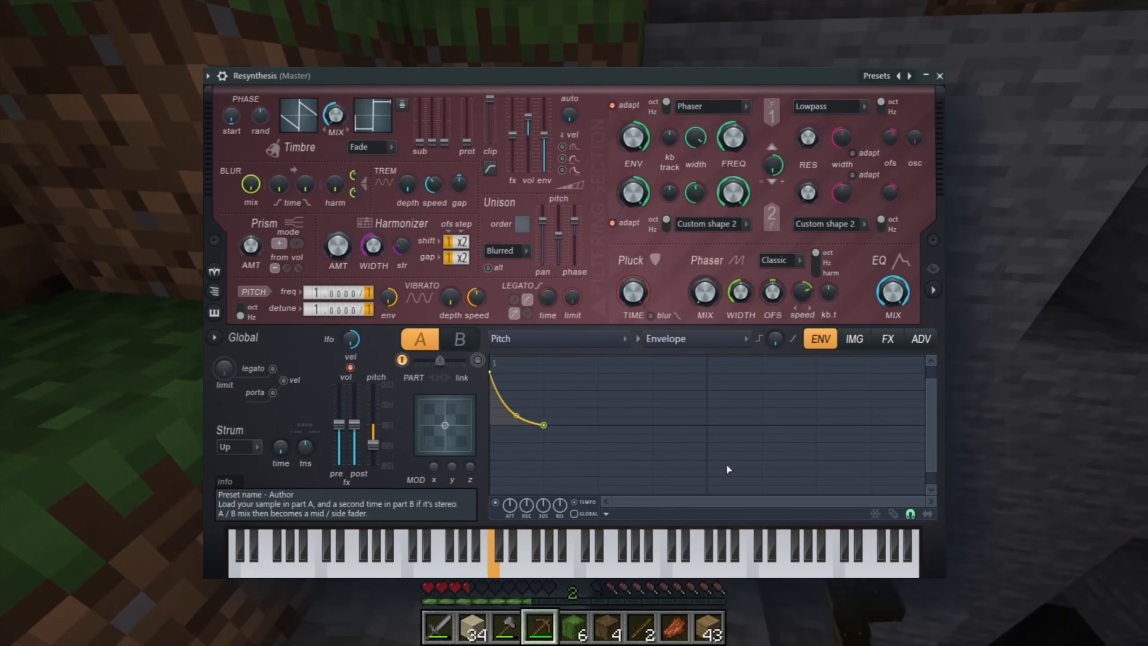
{"action": "left_click", "coordinate": [887, 339]}
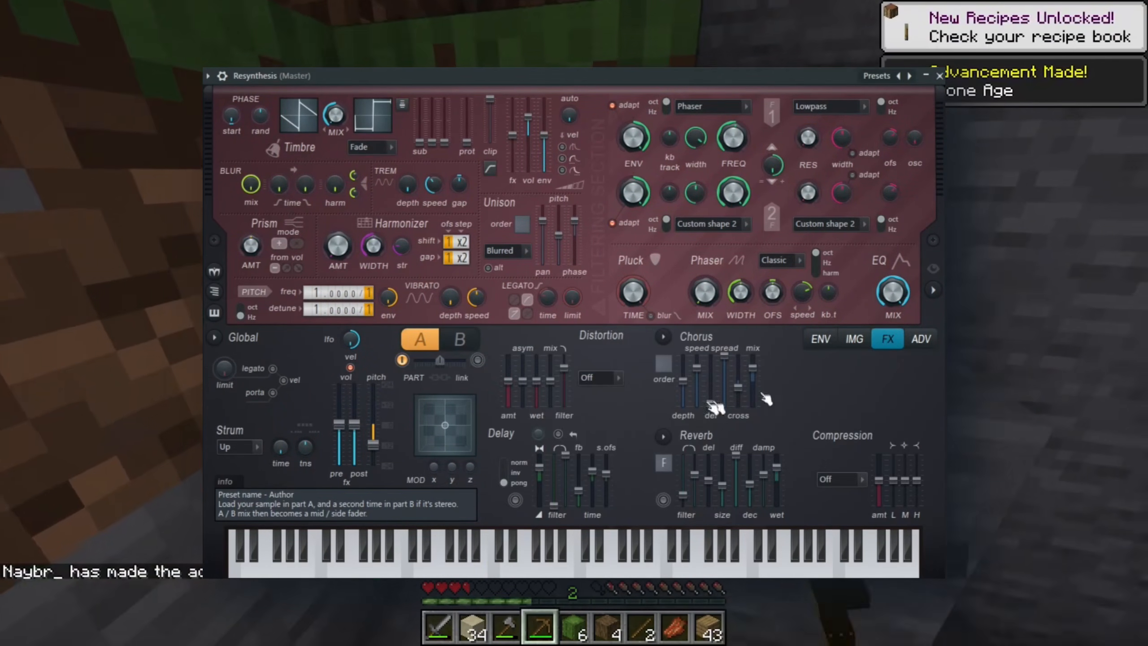
{"action": "left_click", "coordinate": [604, 376]}
{"action": "left_click", "coordinate": [612, 467]}
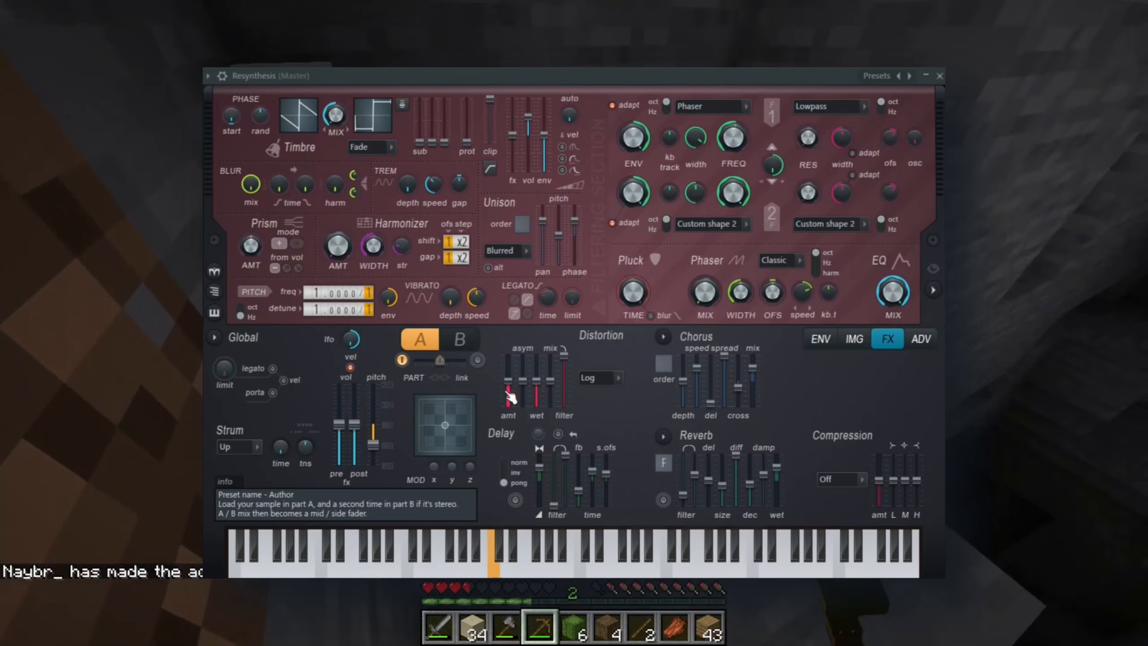
{"action": "left_click_drag", "start_coordinate": [508, 392], "coordinate": [508, 389]}
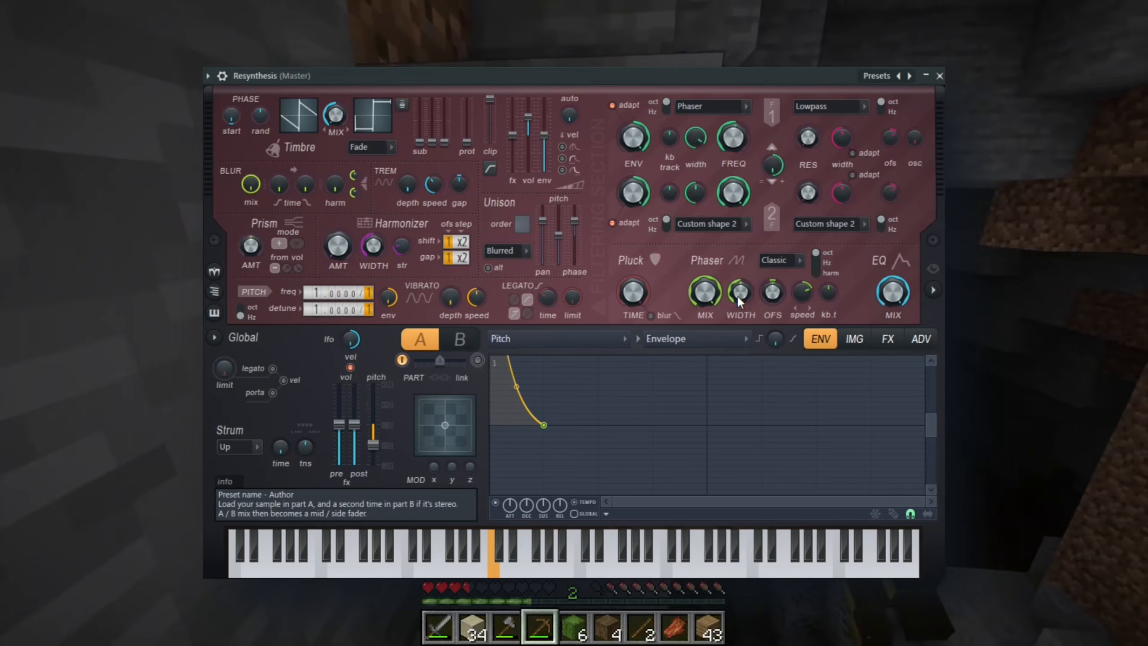
Step: Change the phaser's shape to Twins and increase its width slightly
{"action": "left_click", "coordinate": [789, 260]}
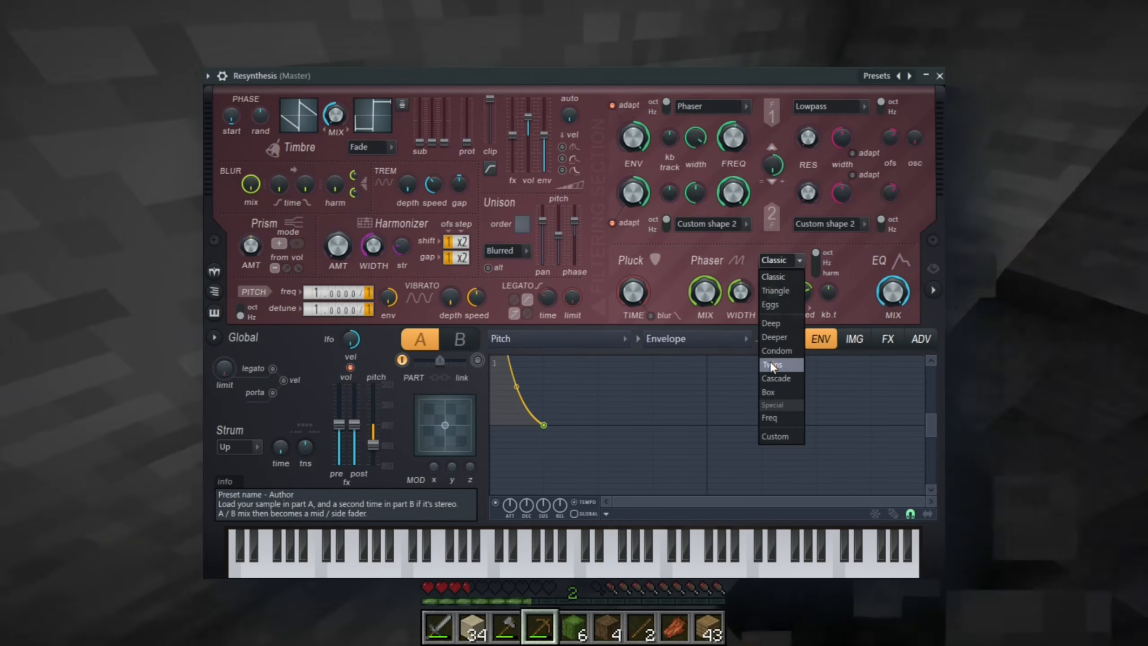
{"action": "left_click", "coordinate": [770, 364]}
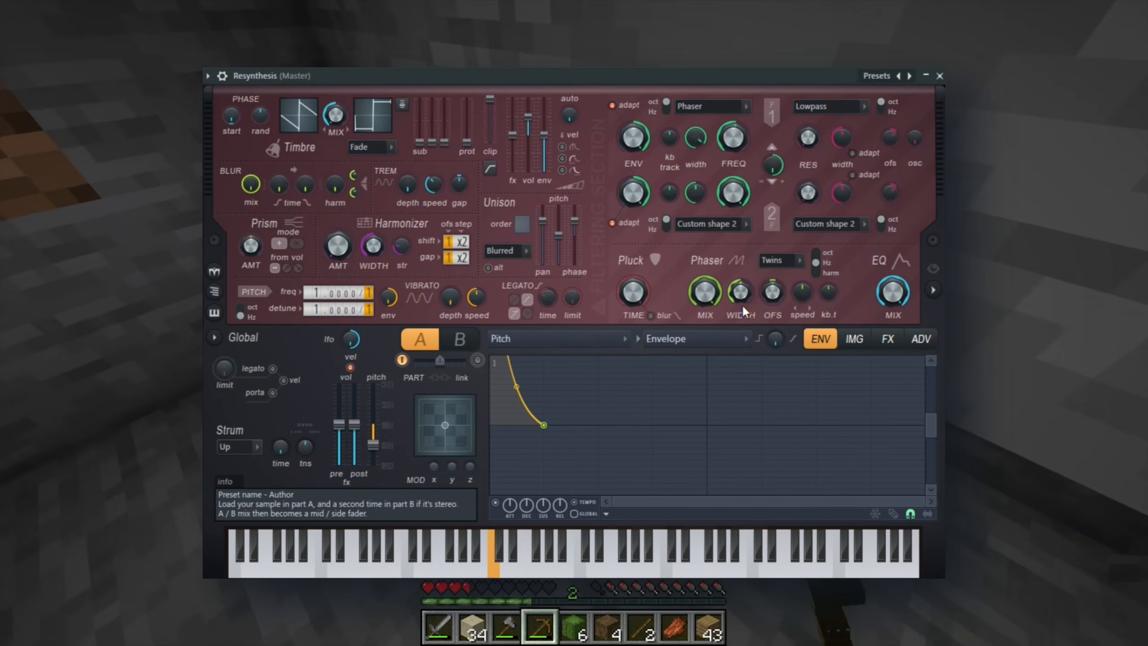
{"action": "left_click_drag", "start_coordinate": [736, 298], "coordinate": [737, 278]}
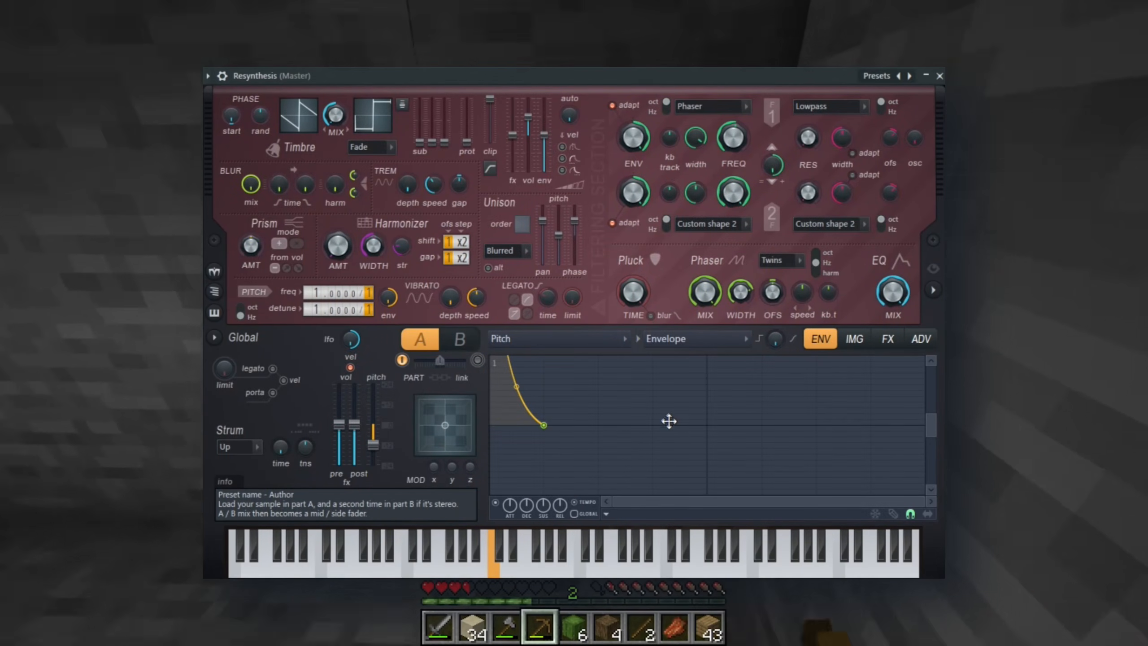
Step: Make the initial drop of the pitch envelope curve steeper and set the unison type to Uniform
{"action": "left_click_drag", "start_coordinate": [669, 421], "coordinate": [676, 450]}
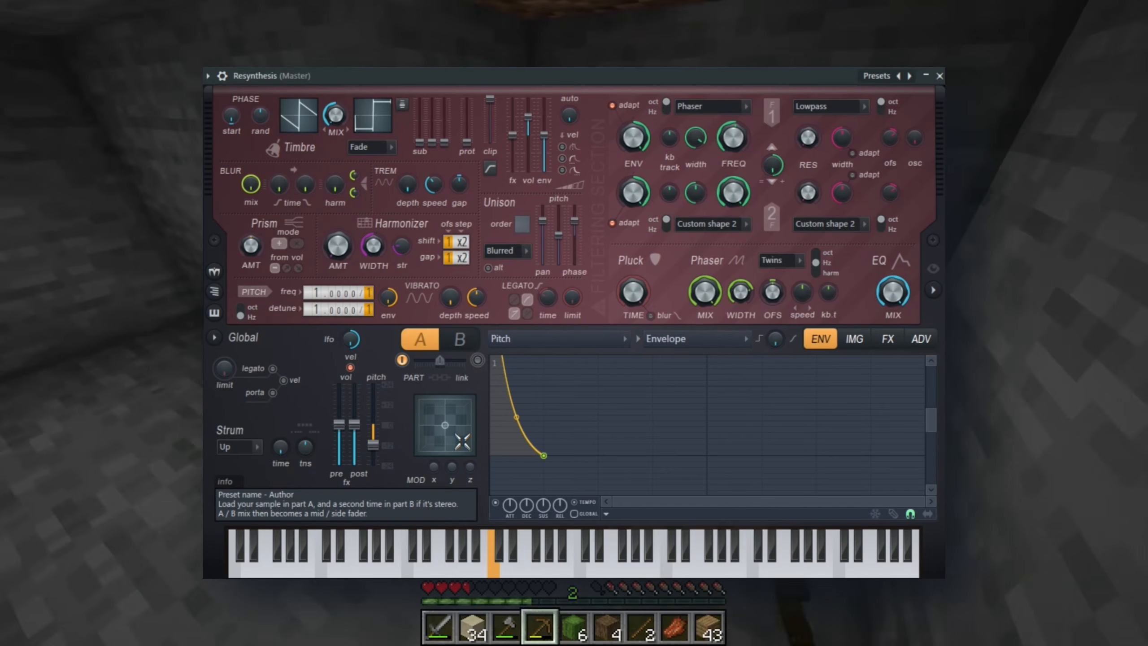
{"action": "scroll", "coordinate": [504, 448], "scroll_direction": "up", "scroll_amount": 5}
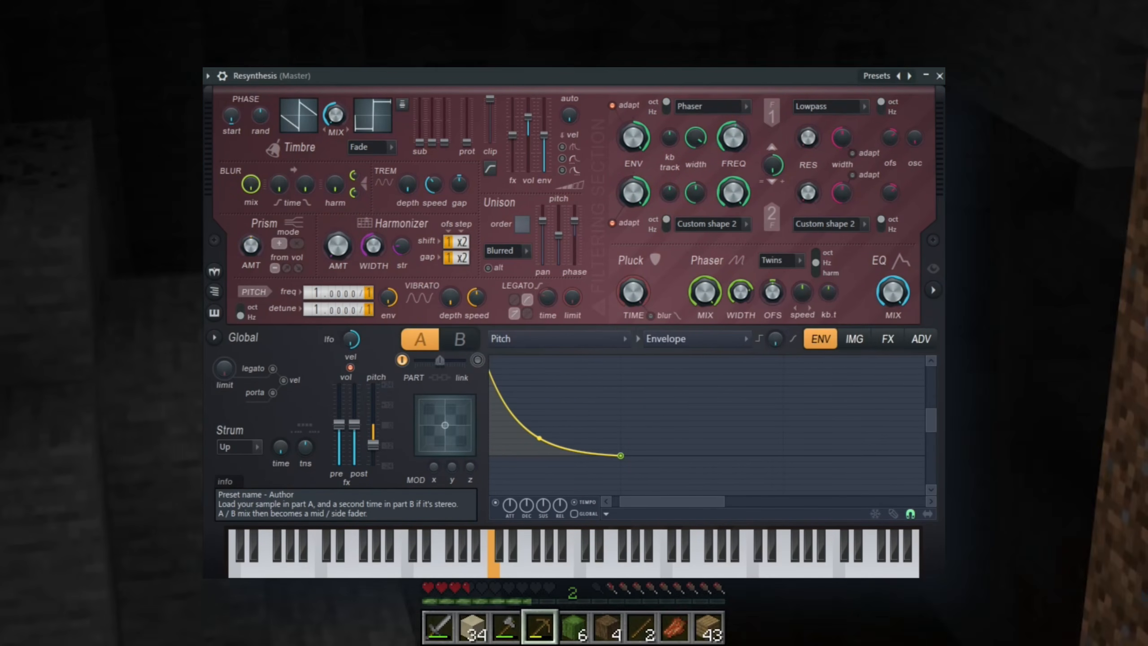
{"action": "scroll", "coordinate": [577, 423], "scroll_direction": "down", "scroll_amount": 5}
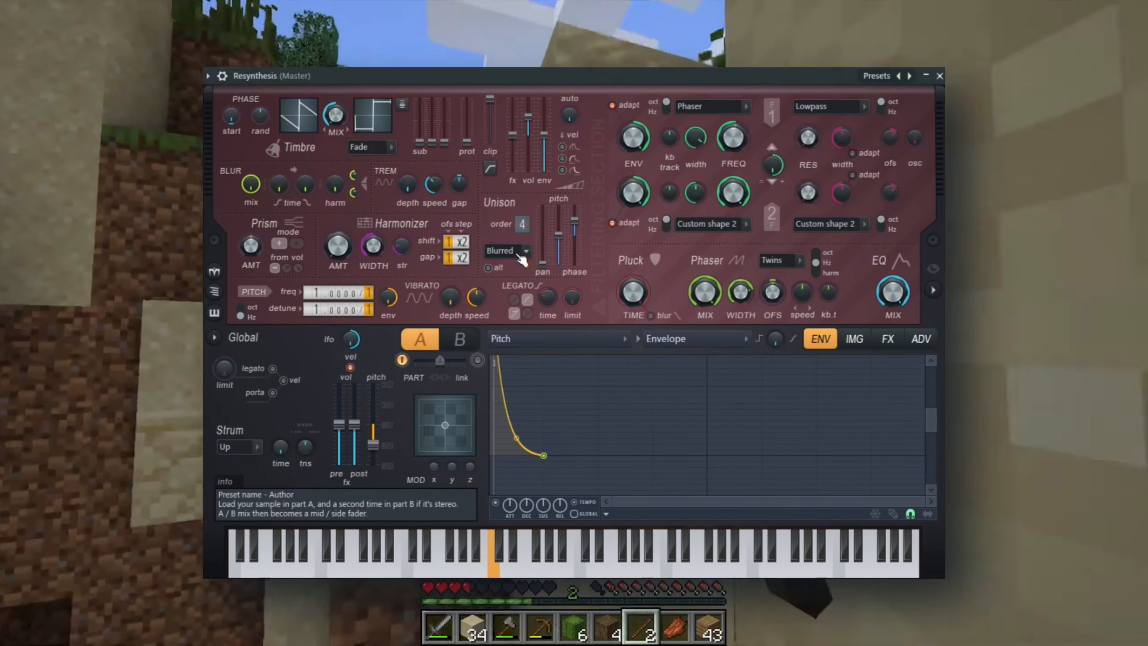
{"action": "left_click", "coordinate": [514, 251]}
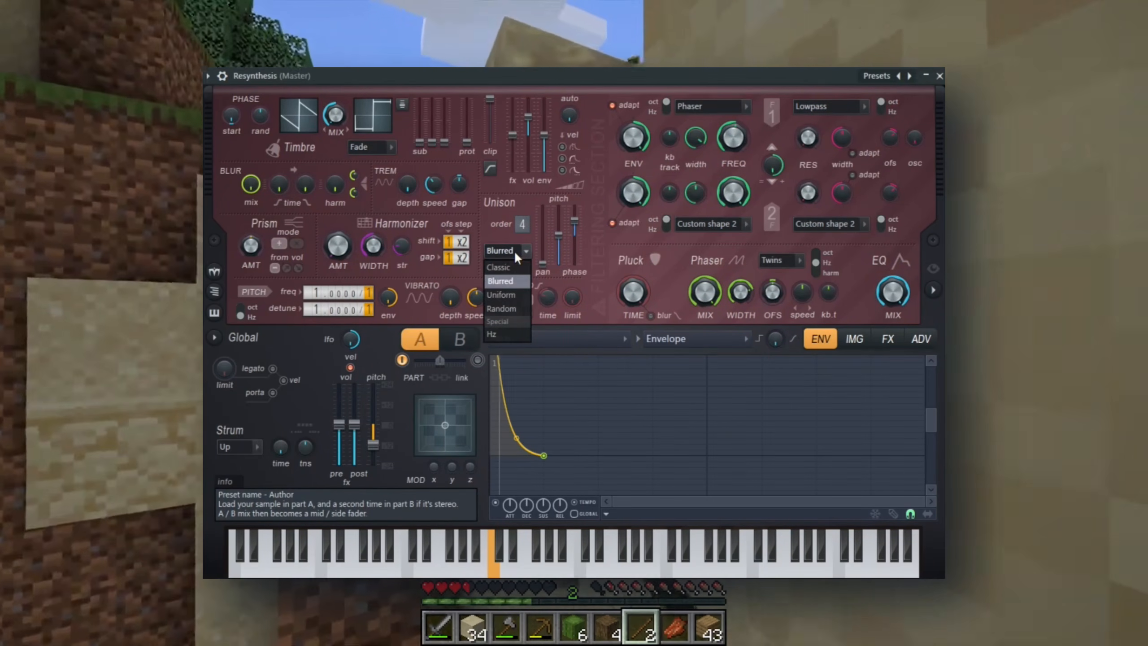
{"action": "left_click", "coordinate": [510, 296]}
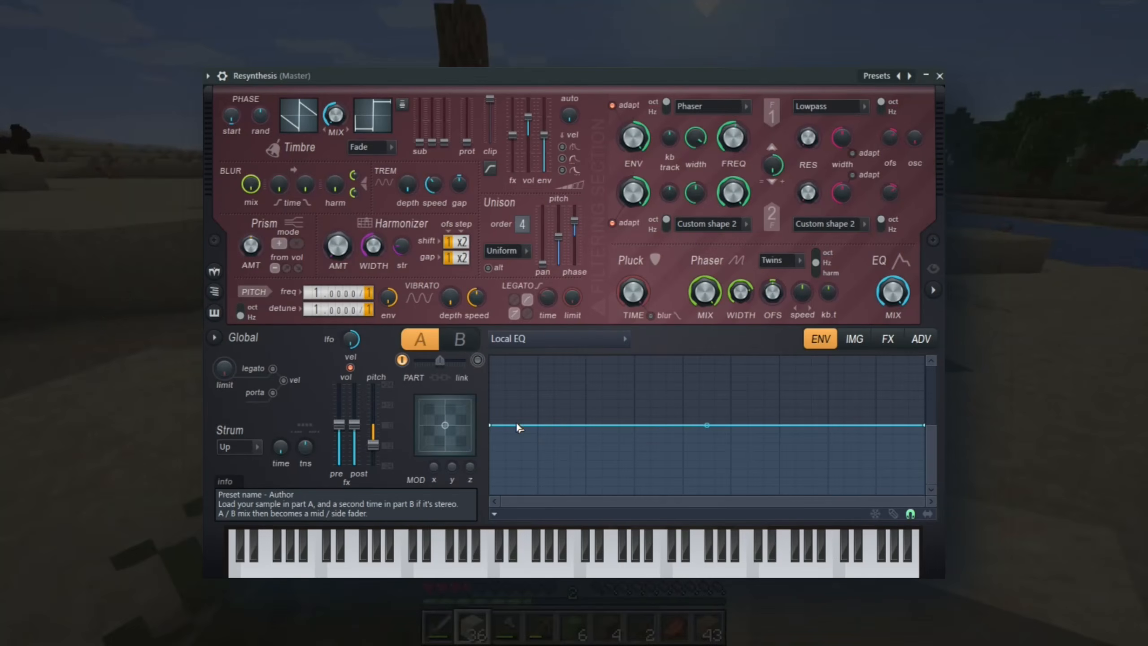
Step: Add a pointed peak with inward-curving sides above the flat line near the low end of the Local EQ curve
{"action": "scroll", "coordinate": [515, 427], "scroll_direction": "up", "scroll_amount": 2}
{"action": "left_click_drag", "start_coordinate": [515, 427], "coordinate": [549, 453]}
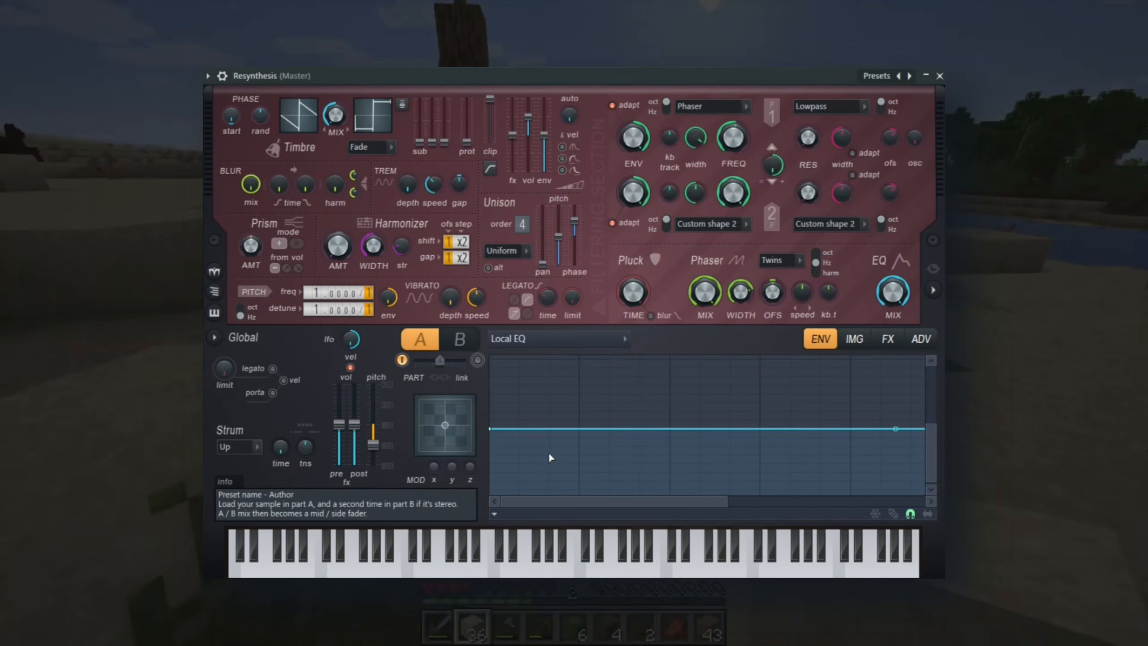
{"action": "left_click", "coordinate": [581, 395]}
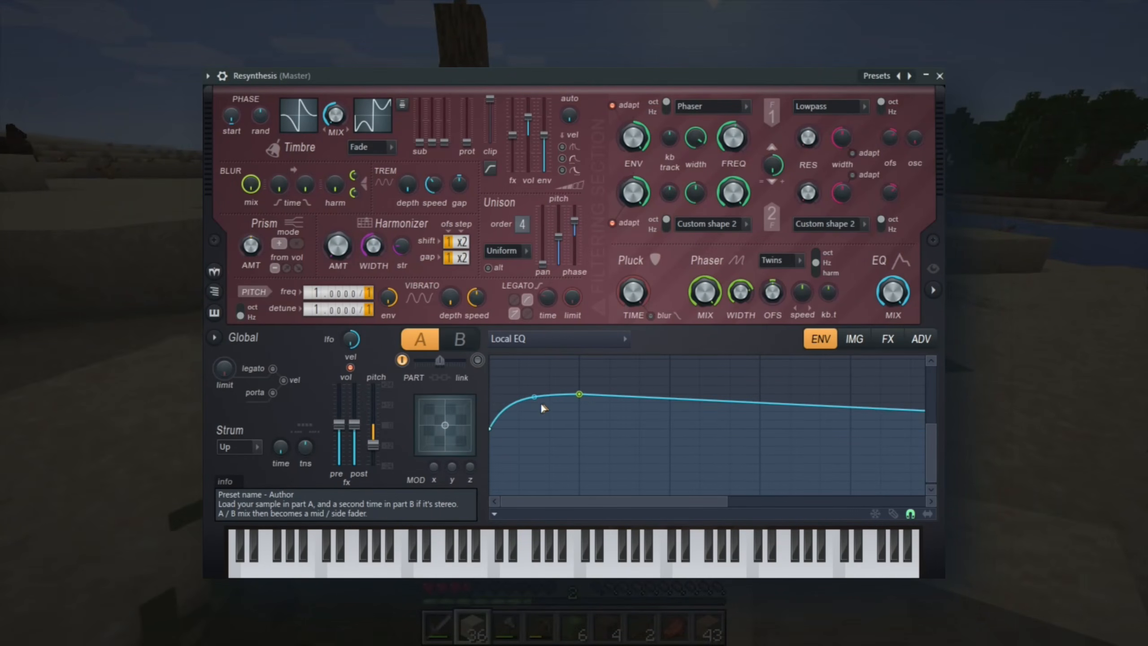
{"action": "left_click_drag", "start_coordinate": [536, 397], "coordinate": [536, 421]}
{"action": "right_click", "coordinate": [663, 431]}
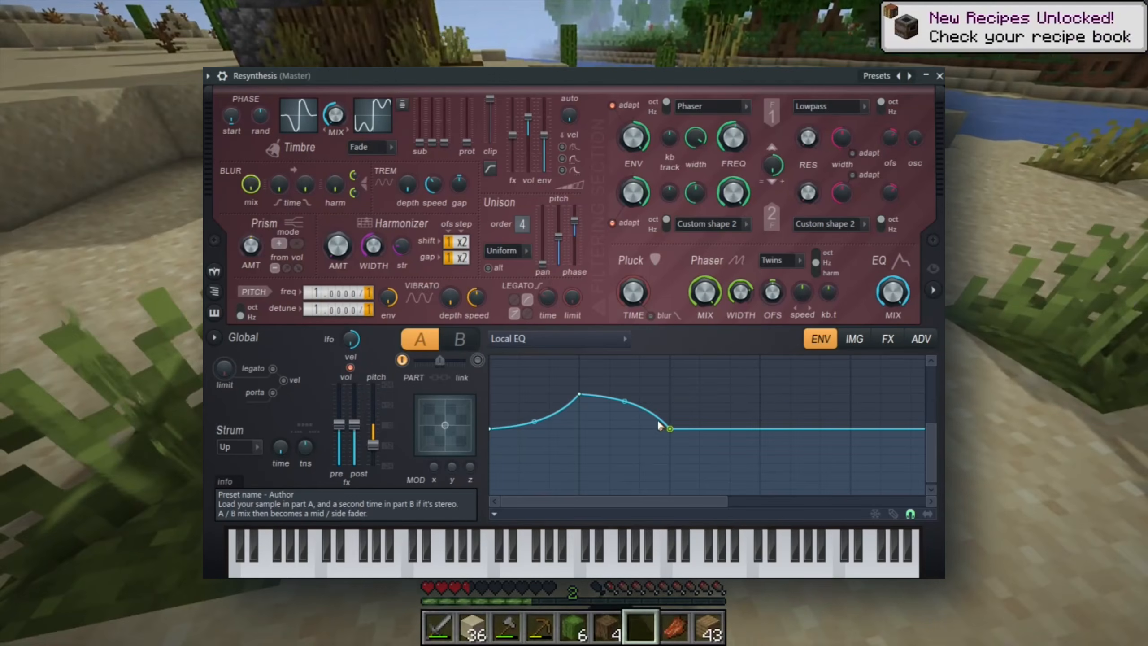
{"action": "left_click_drag", "start_coordinate": [624, 401], "coordinate": [624, 406]}
{"action": "scroll", "coordinate": [661, 401], "scroll_direction": "down", "scroll_amount": 3}
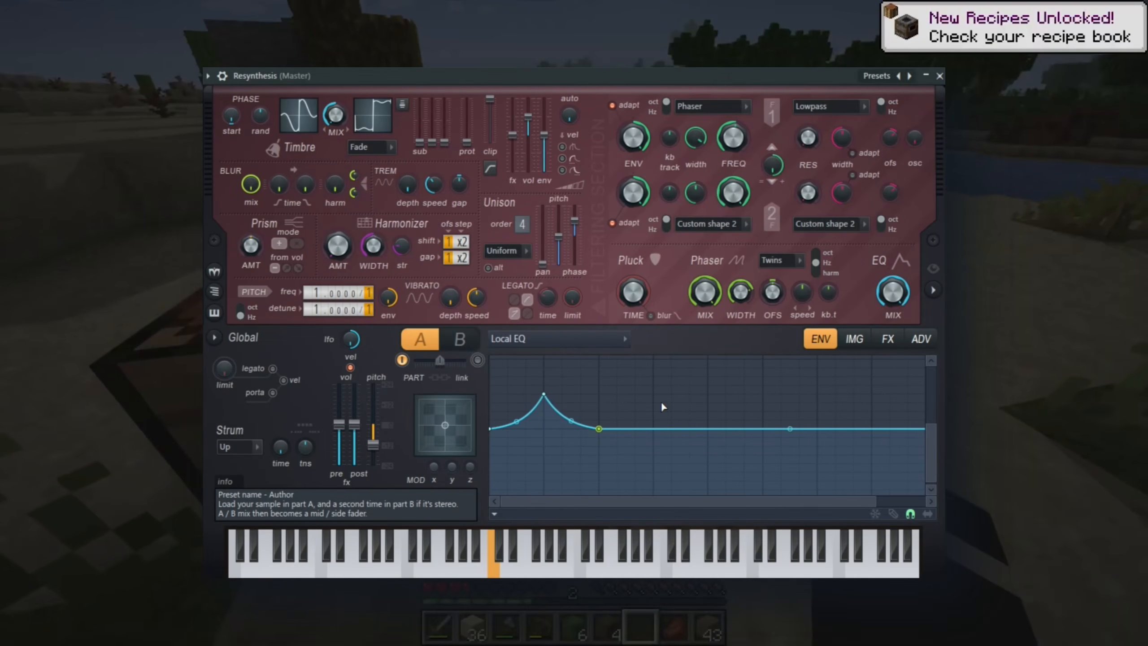
Step: Add a taller second Local EQ peak with a curved rise and vertical drop, and bulge the first peak's falling side outward
{"action": "right_click", "coordinate": [618, 385]}
{"action": "right_click", "coordinate": [634, 428]}
{"action": "left_click_drag", "start_coordinate": [626, 394], "coordinate": [602, 422]}
{"action": "left_click_drag", "start_coordinate": [619, 385], "coordinate": [635, 389]}
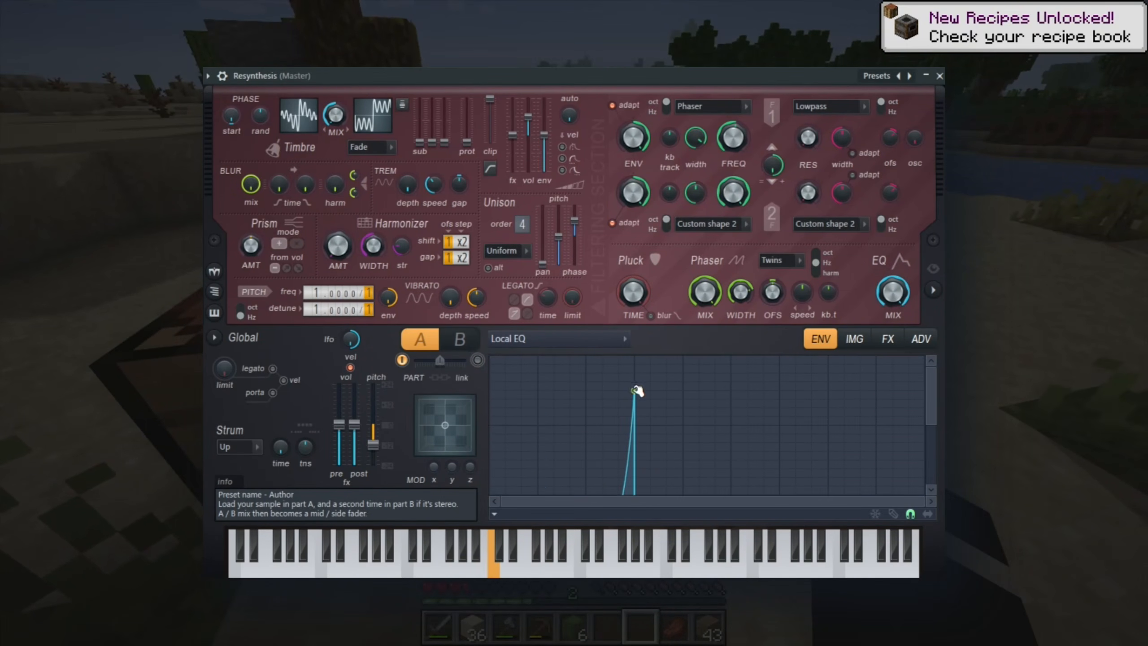
{"action": "left_click_drag", "start_coordinate": [931, 394], "coordinate": [931, 453]}
{"action": "left_click_drag", "start_coordinate": [784, 418], "coordinate": [784, 492]}
{"action": "left_click_drag", "start_coordinate": [634, 362], "coordinate": [679, 382]}
{"action": "left_click_drag", "start_coordinate": [619, 387], "coordinate": [635, 386]}
{"action": "left_click_drag", "start_coordinate": [562, 439], "coordinate": [561, 416]}
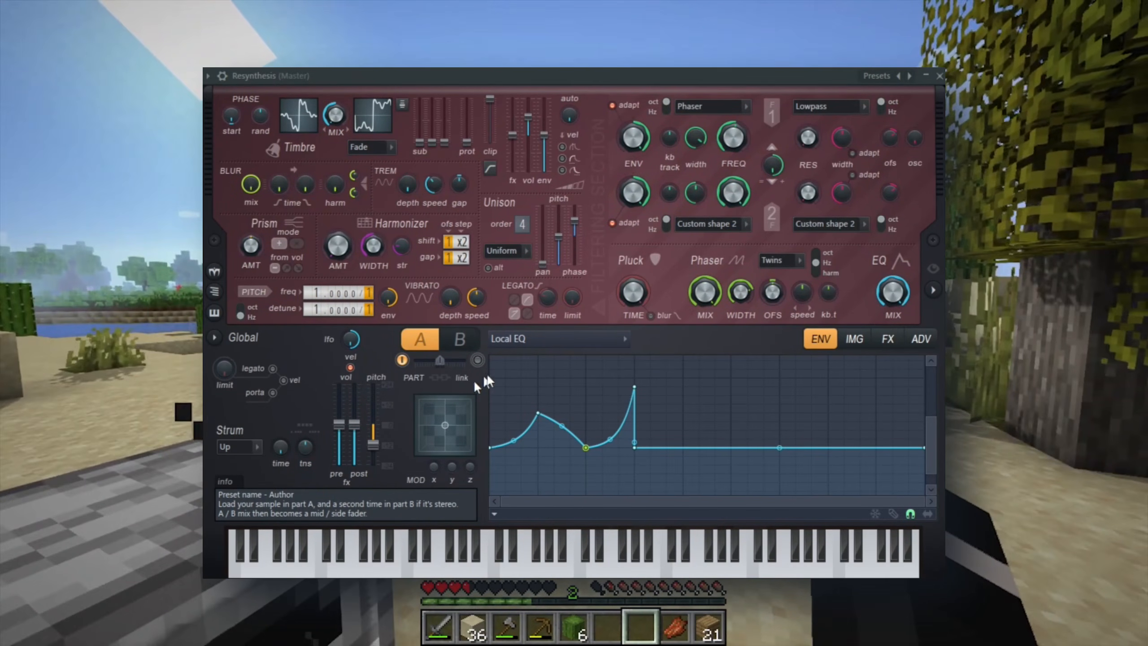
Step: Open the Image fine speed envelope for the image's fine speed control and enable its tempo mode
{"action": "left_click", "coordinate": [525, 339]}
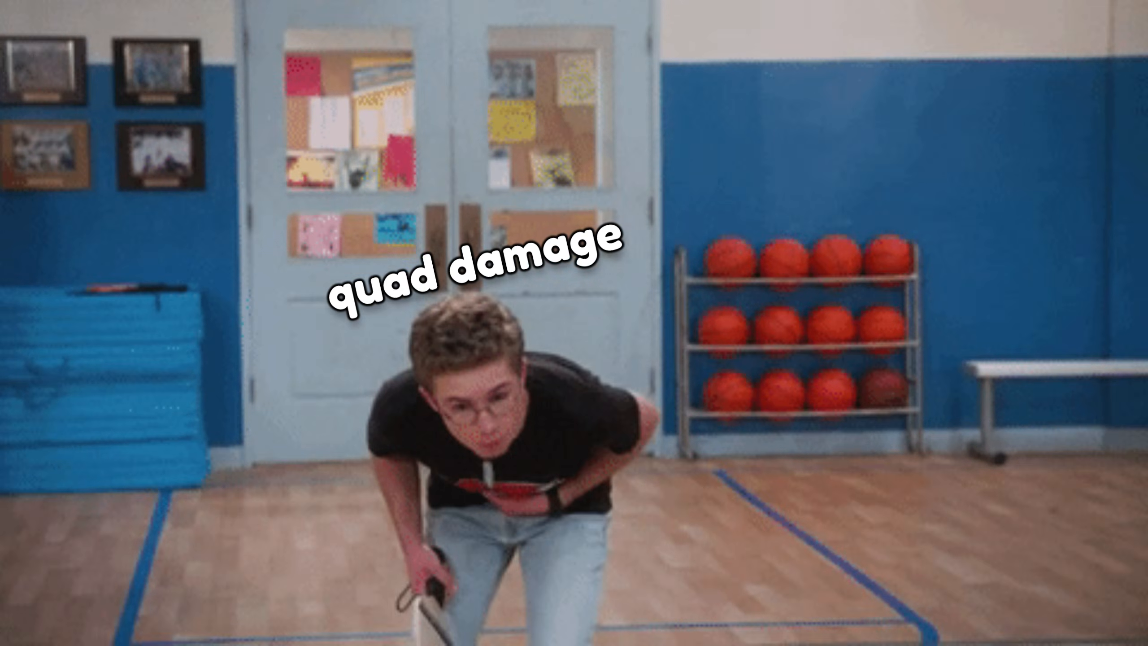
{"action": "left_click", "coordinate": [864, 340]}
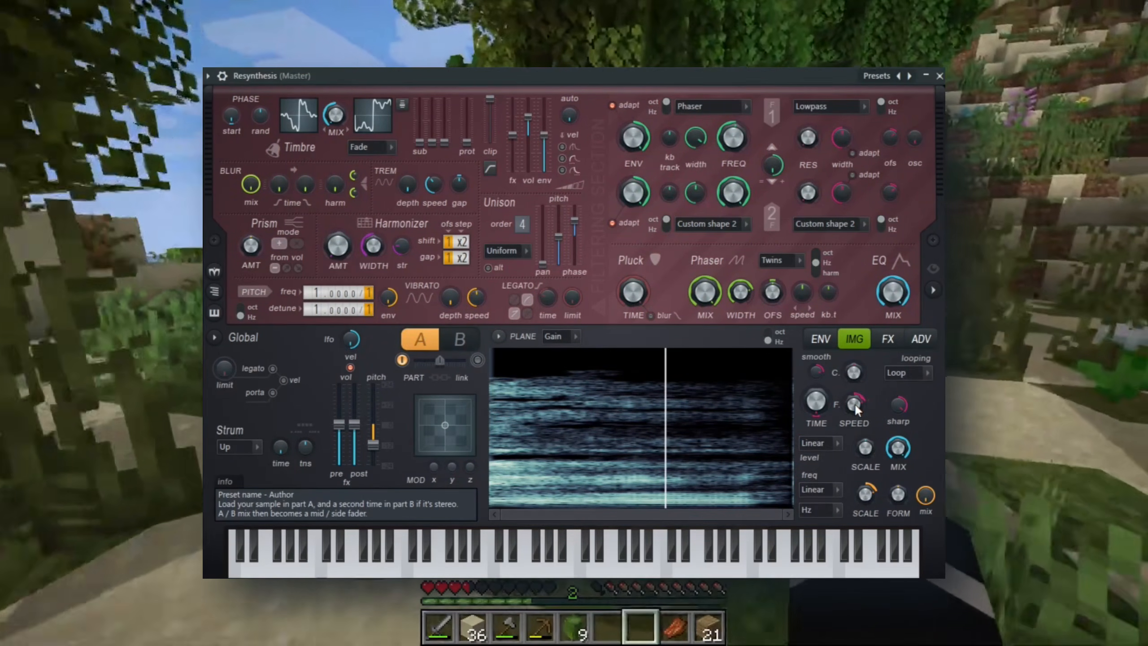
{"action": "right_click", "coordinate": [854, 403]}
{"action": "left_click", "coordinate": [888, 432]}
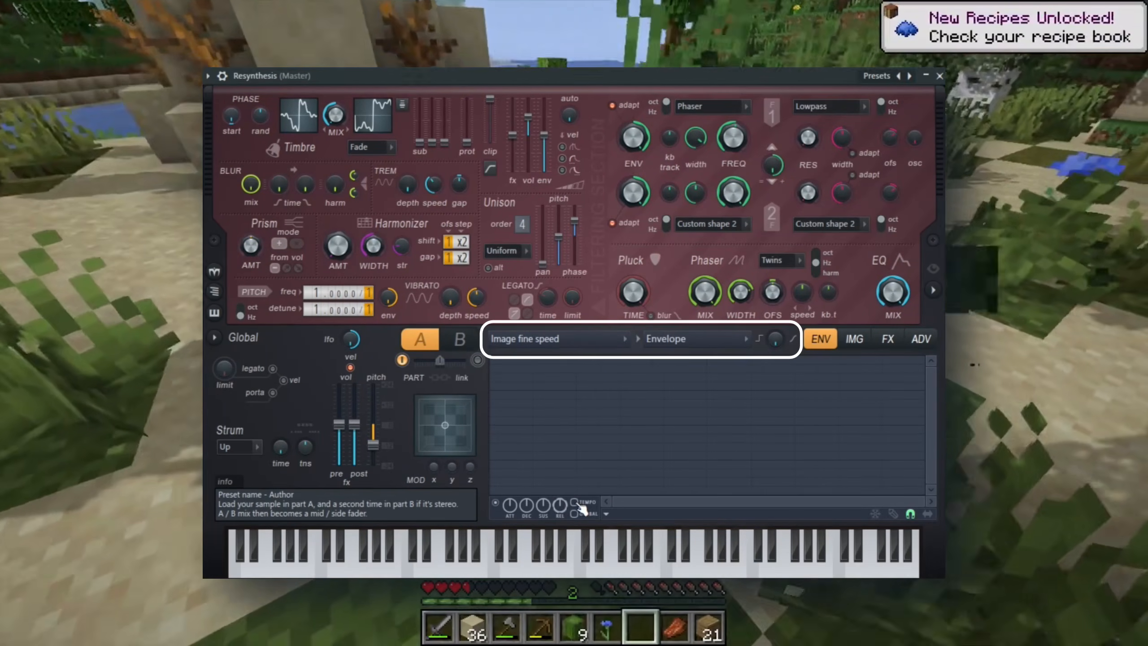
{"action": "left_click", "coordinate": [573, 501]}
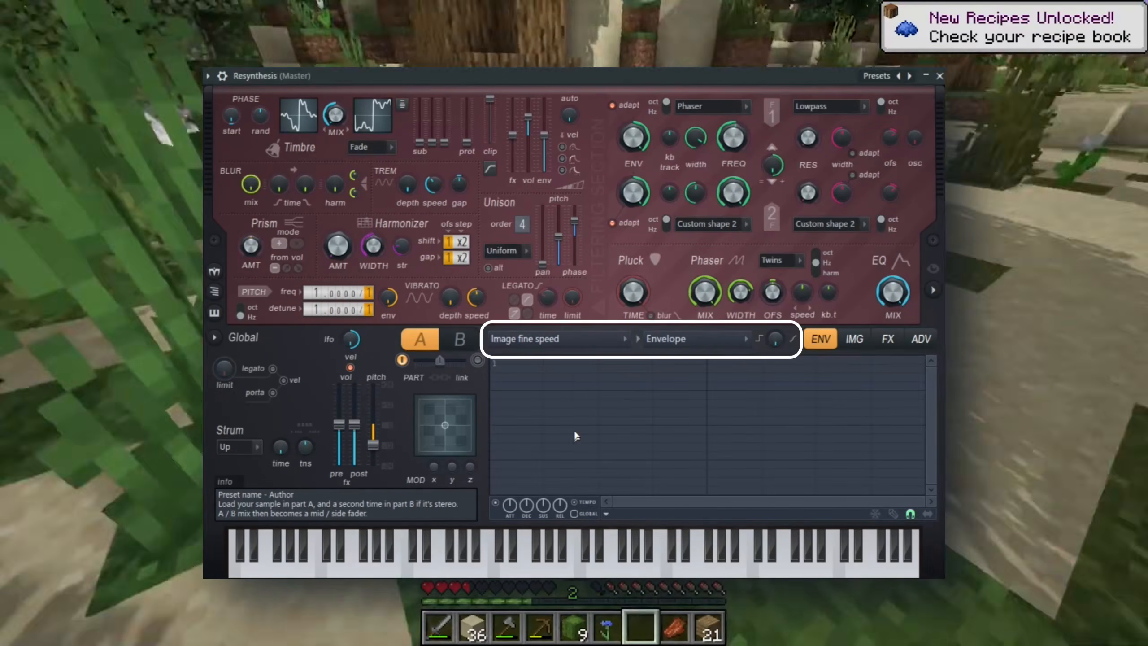
Step: Shape the Image fine speed envelope as a short straight ramp from just above the centre line to the maximum
{"action": "right_click", "coordinate": [546, 362]}
{"action": "left_click_drag", "start_coordinate": [490, 357], "coordinate": [489, 423]}
{"action": "right_click", "coordinate": [516, 398]}
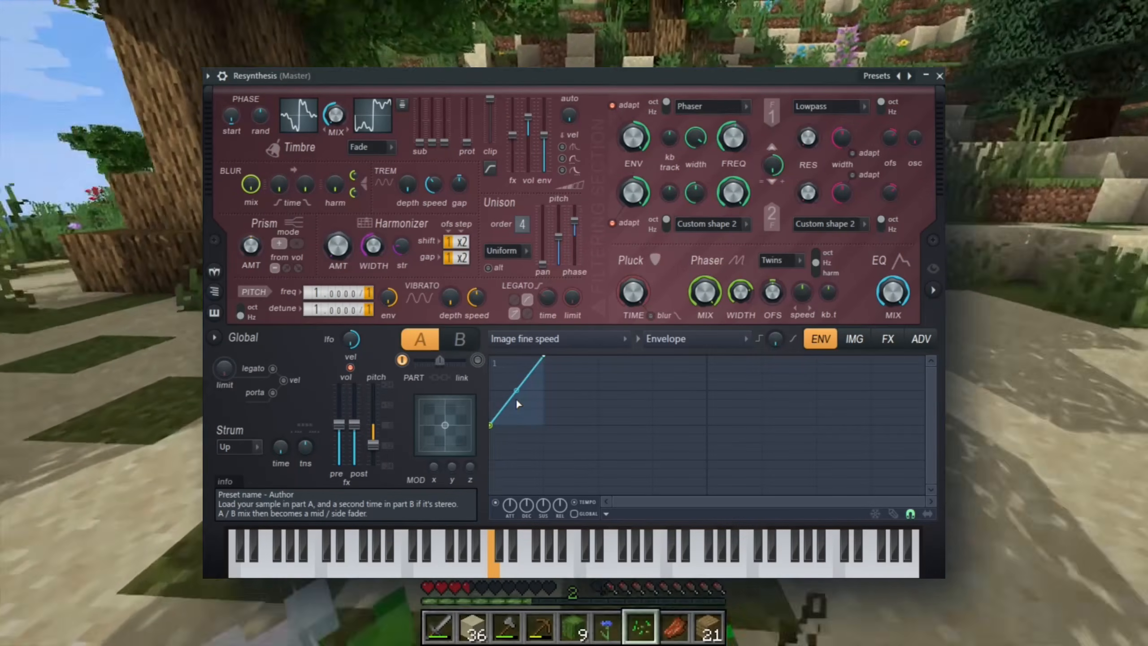
{"action": "left_click_drag", "start_coordinate": [516, 391], "coordinate": [516, 414]}
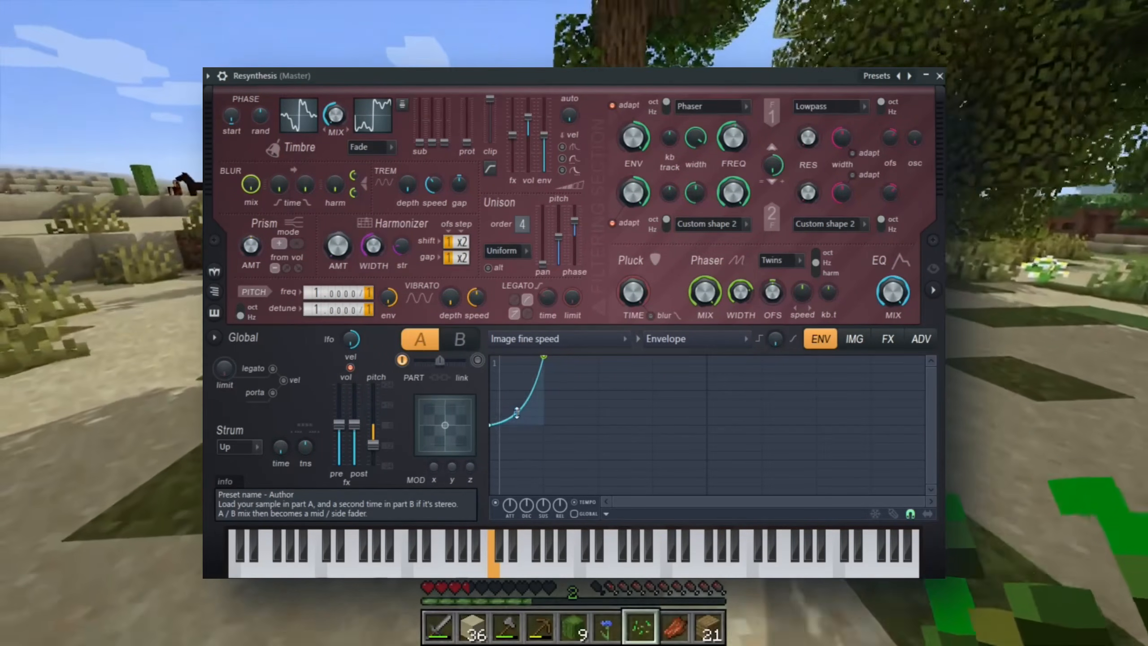
{"action": "right_click", "coordinate": [517, 411]}
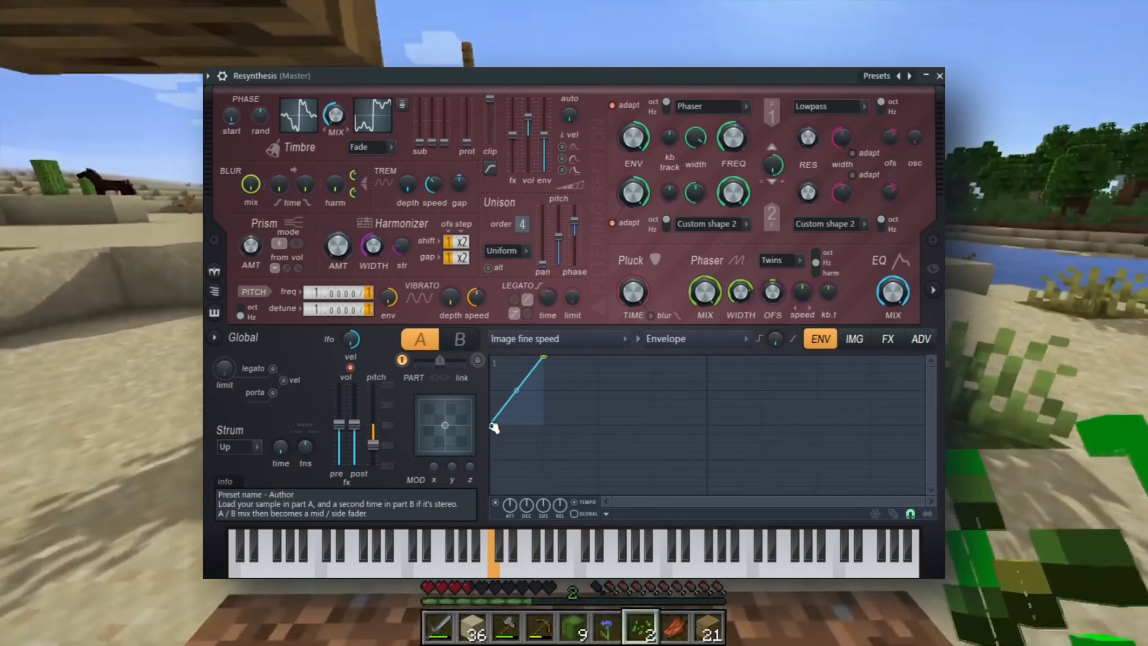
{"action": "left_click_drag", "start_coordinate": [491, 425], "coordinate": [490, 417]}
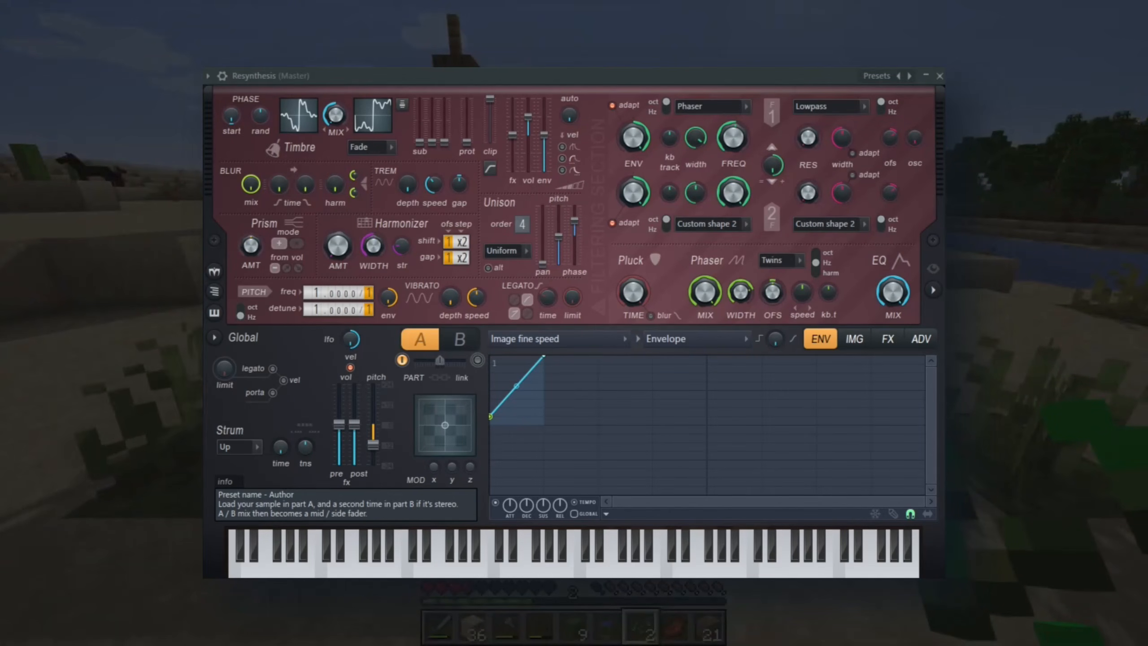
Step: Open the Phaser width envelope, enable its tempo mode, and shape it as a long, gentle straight decline from the centre line
{"action": "right_click", "coordinate": [734, 298]}
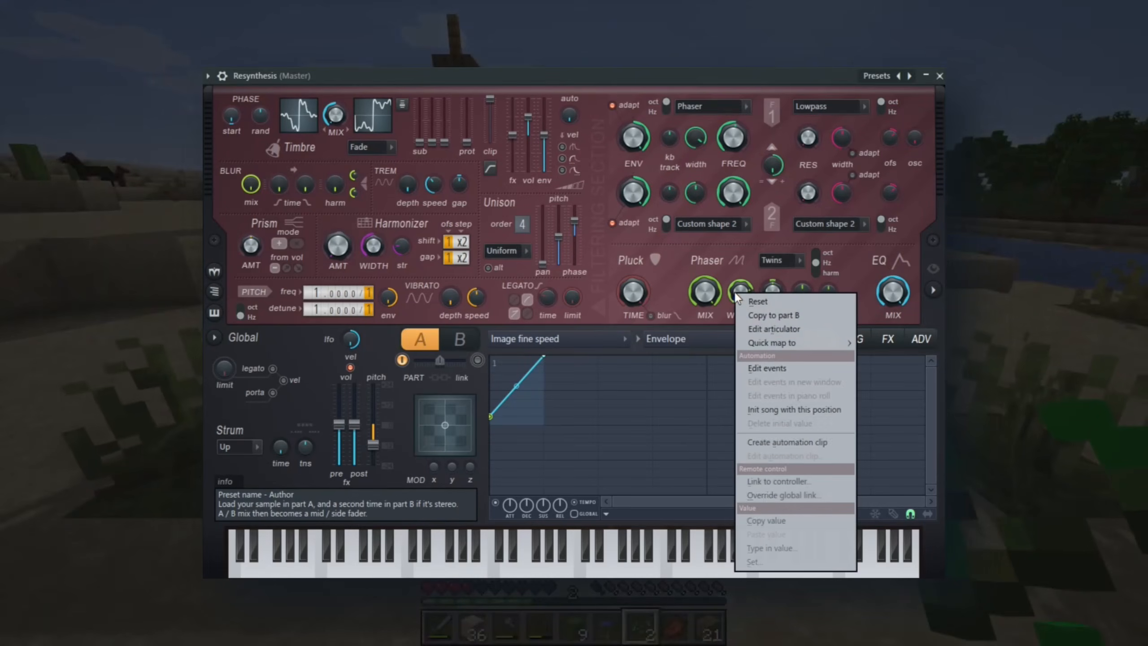
{"action": "left_click", "coordinate": [768, 325]}
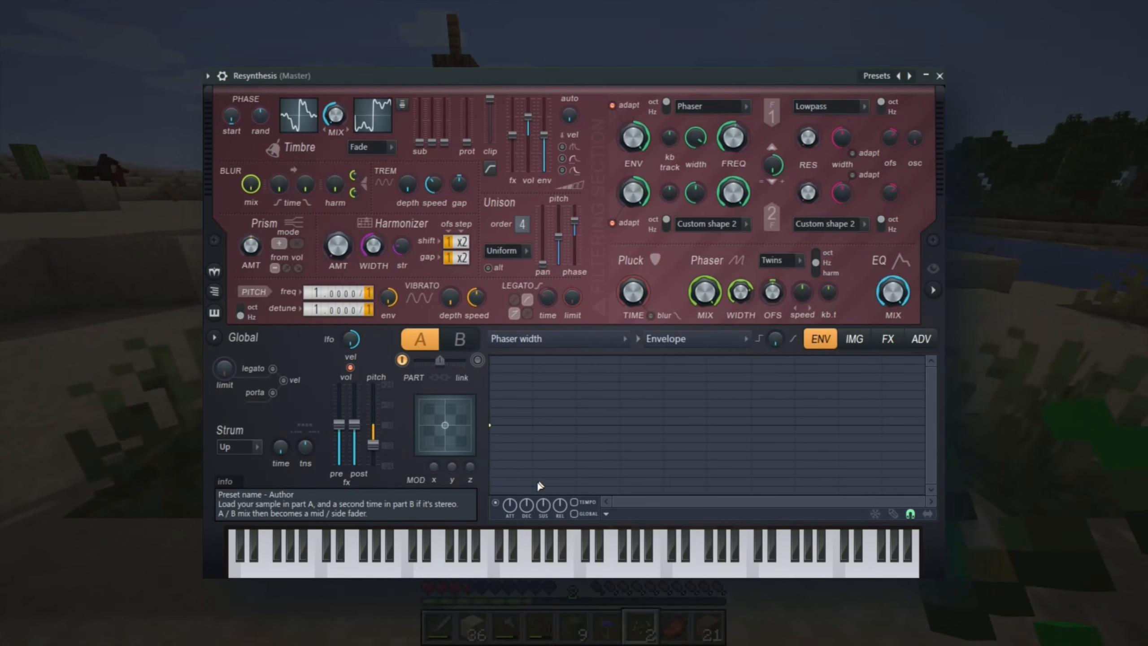
{"action": "left_click", "coordinate": [575, 503]}
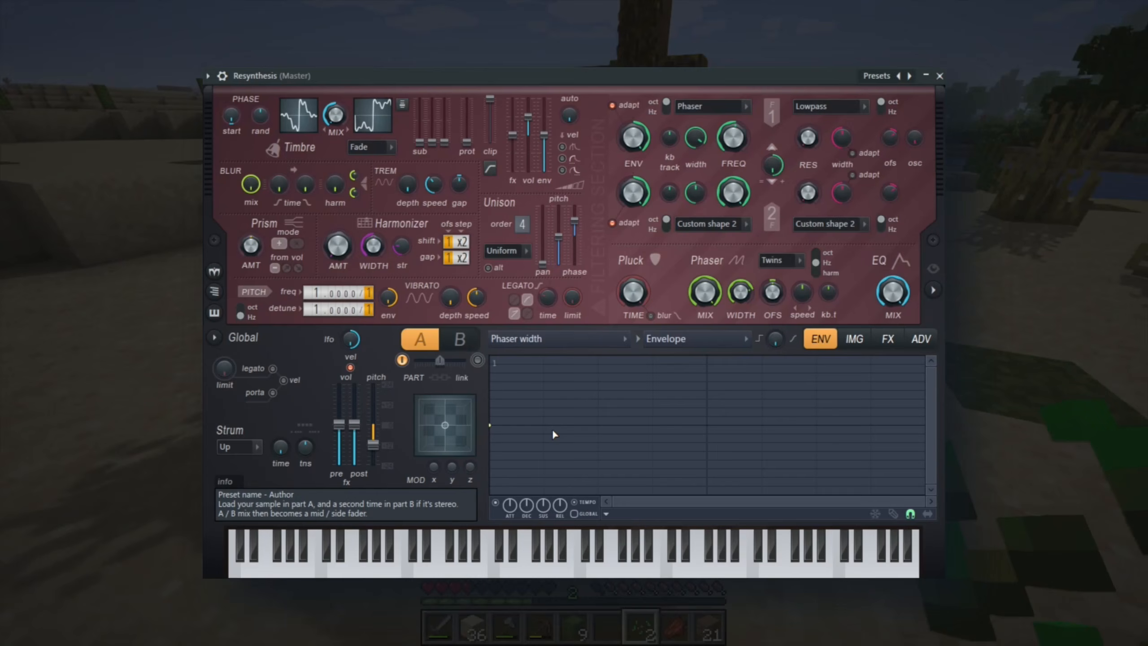
{"action": "left_click", "coordinate": [582, 445]}
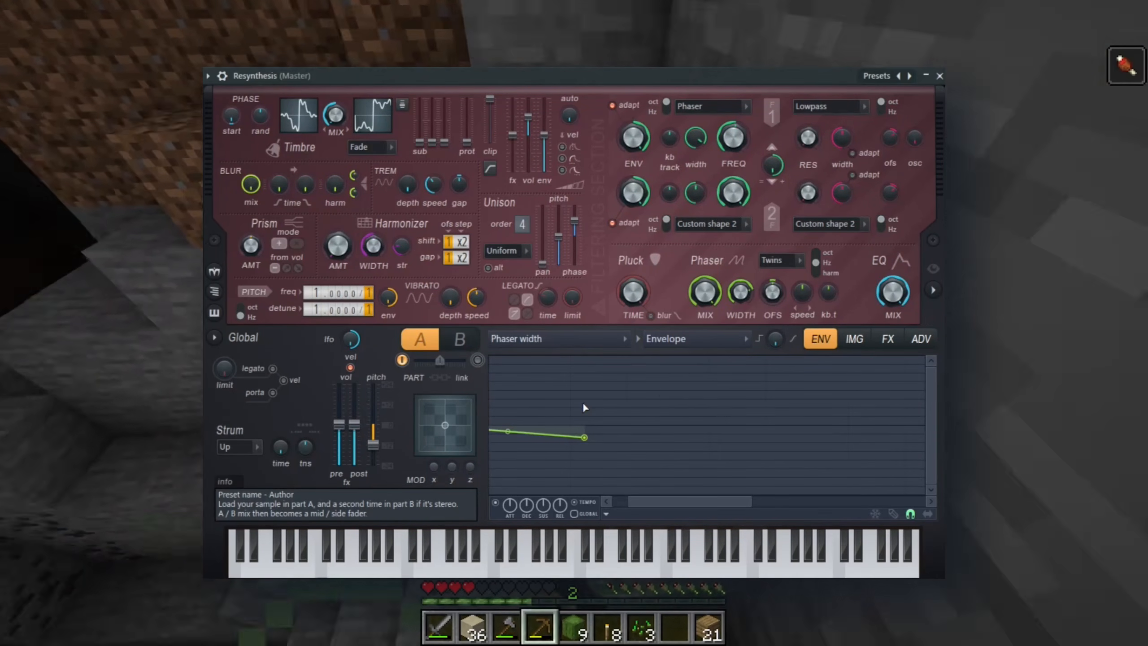
{"action": "left_click_drag", "start_coordinate": [584, 437], "coordinate": [644, 438]}
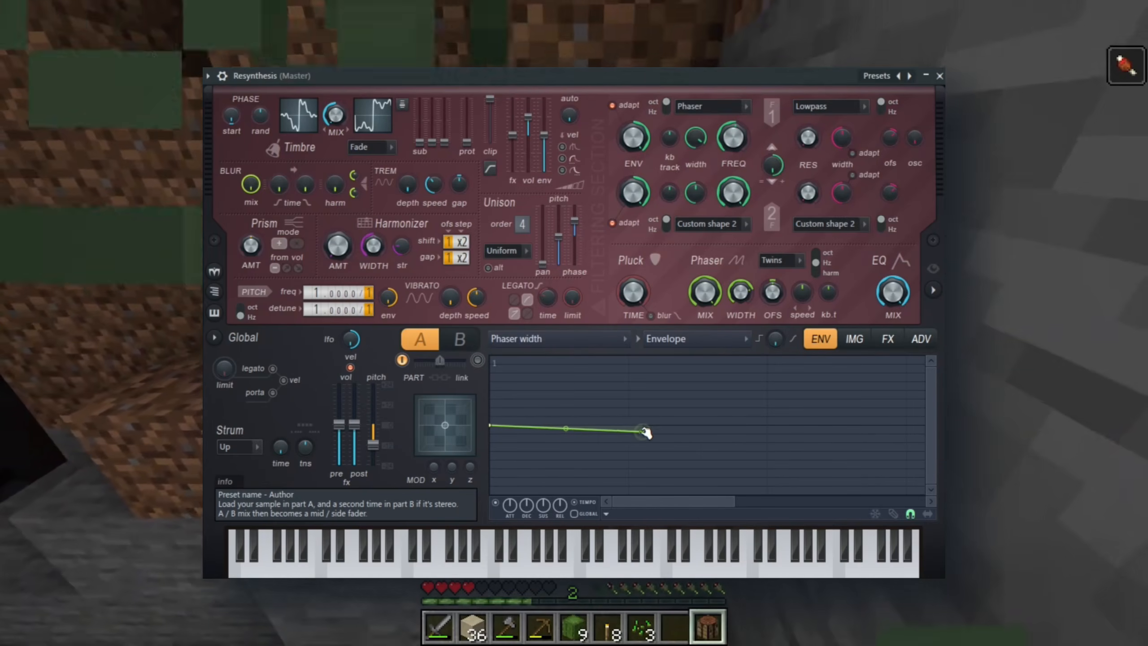
Step: Reshape the Phaser width envelope with a raised start, a curved fall to a plateau, and a rounded drop ending just above the centre line
{"action": "left_click_drag", "start_coordinate": [644, 437], "coordinate": [645, 427]}
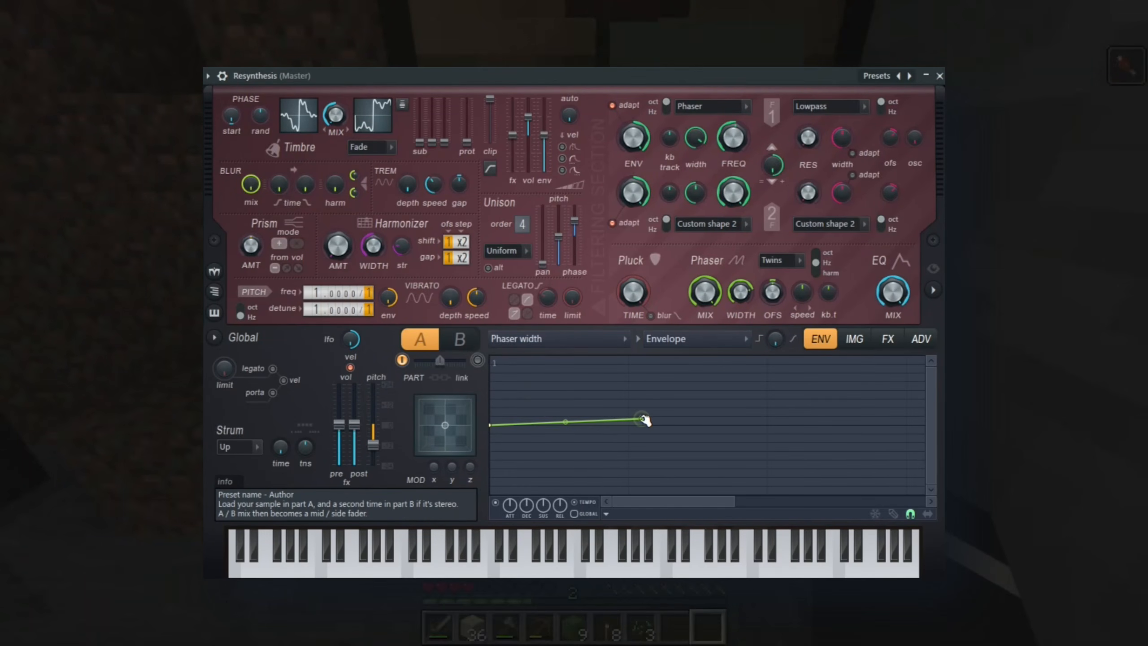
{"action": "left_click_drag", "start_coordinate": [643, 418], "coordinate": [643, 420]}
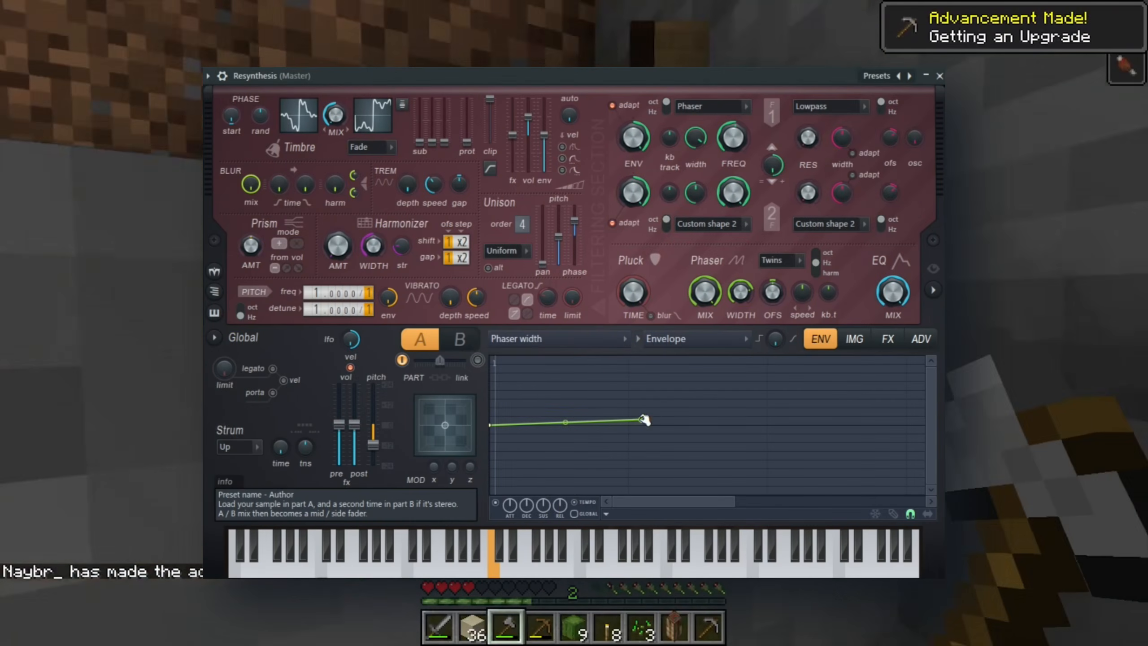
{"action": "left_click_drag", "start_coordinate": [490, 425], "coordinate": [485, 373]}
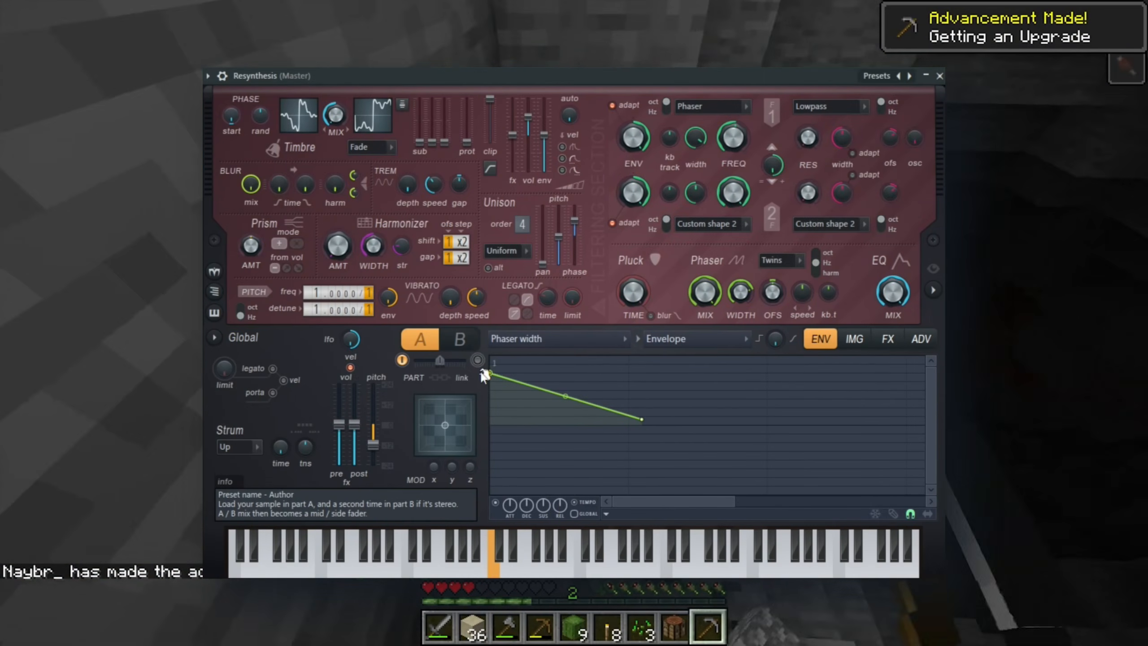
{"action": "right_click", "coordinate": [628, 388]}
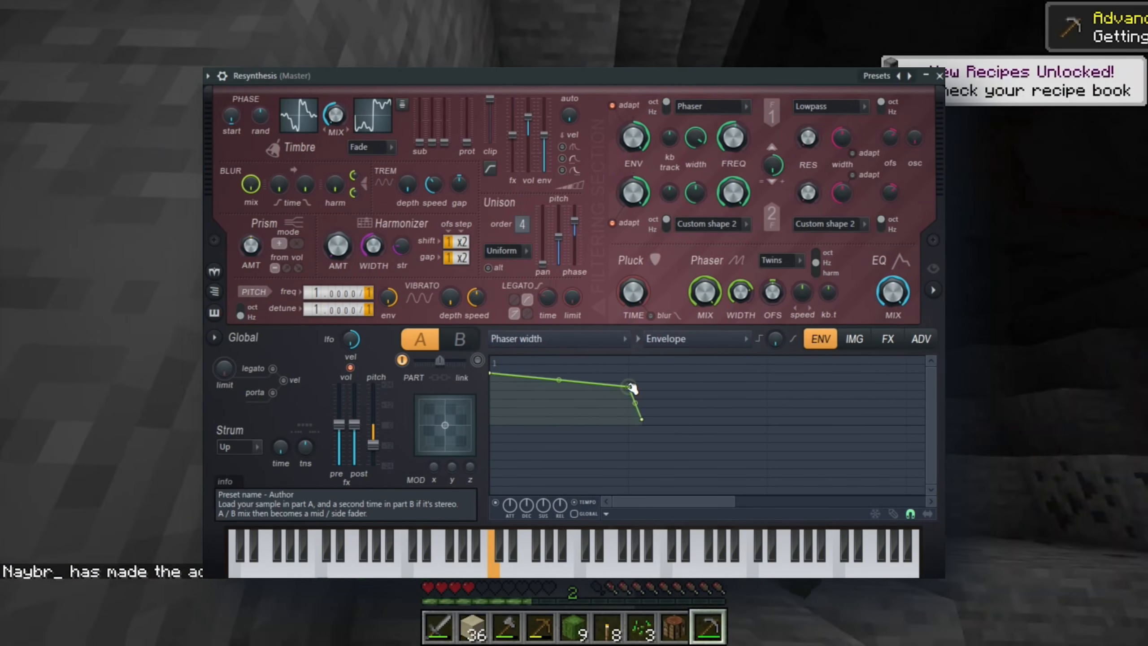
{"action": "left_click_drag", "start_coordinate": [632, 388], "coordinate": [541, 389]}
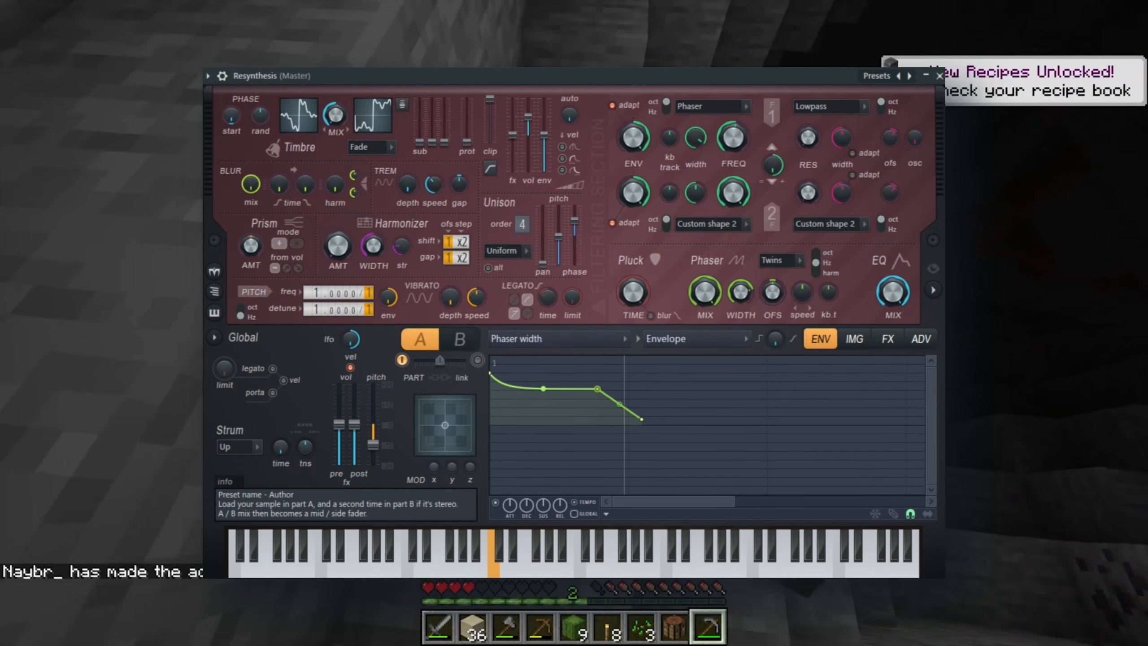
{"action": "key", "text": "F2"}
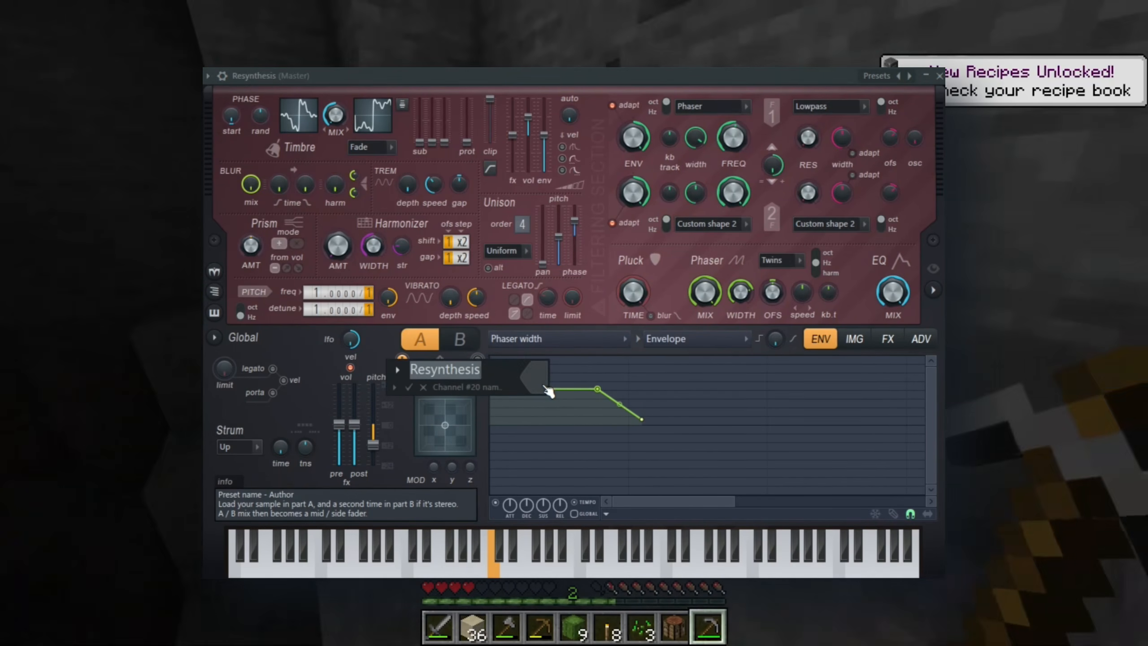
{"action": "key", "text": "Escape"}
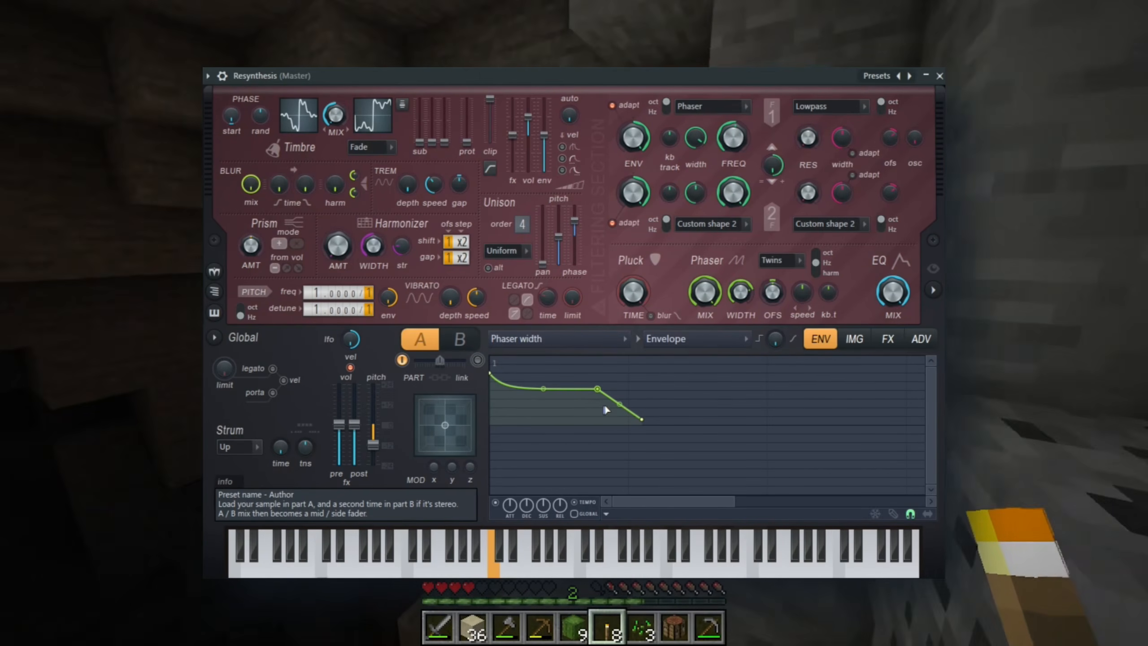
{"action": "left_click_drag", "start_coordinate": [619, 404], "coordinate": [619, 388]}
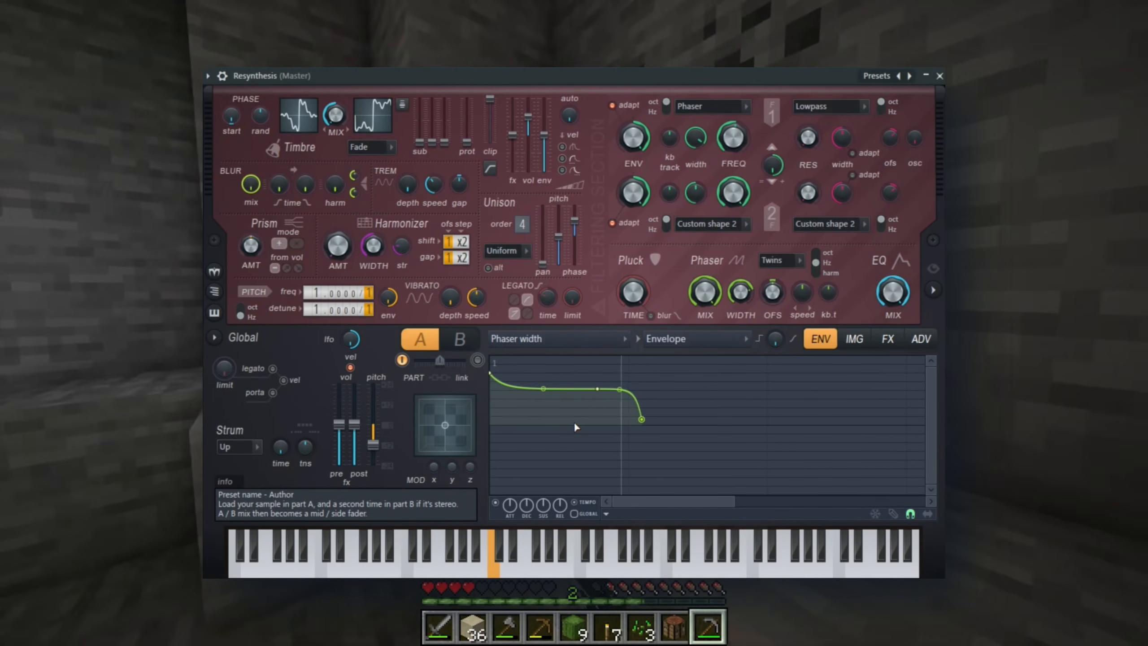
Step: Extend the Phaser width envelope with a far end point just above the centre line and an extra point midway to it
{"action": "scroll", "coordinate": [771, 422], "scroll_direction": "down", "scroll_amount": 1}
{"action": "scroll", "coordinate": [771, 422], "scroll_direction": "down", "scroll_amount": 2}
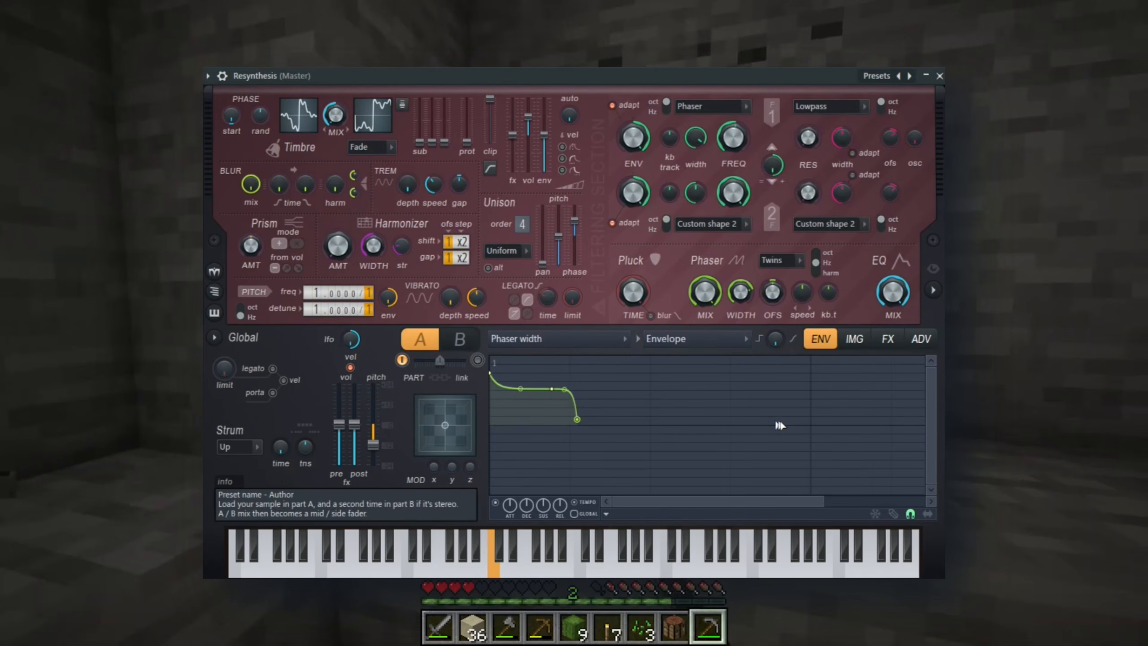
{"action": "right_click", "coordinate": [800, 418]}
{"action": "left_click_drag", "start_coordinate": [799, 418], "coordinate": [809, 416]}
{"action": "right_click", "coordinate": [693, 422]}
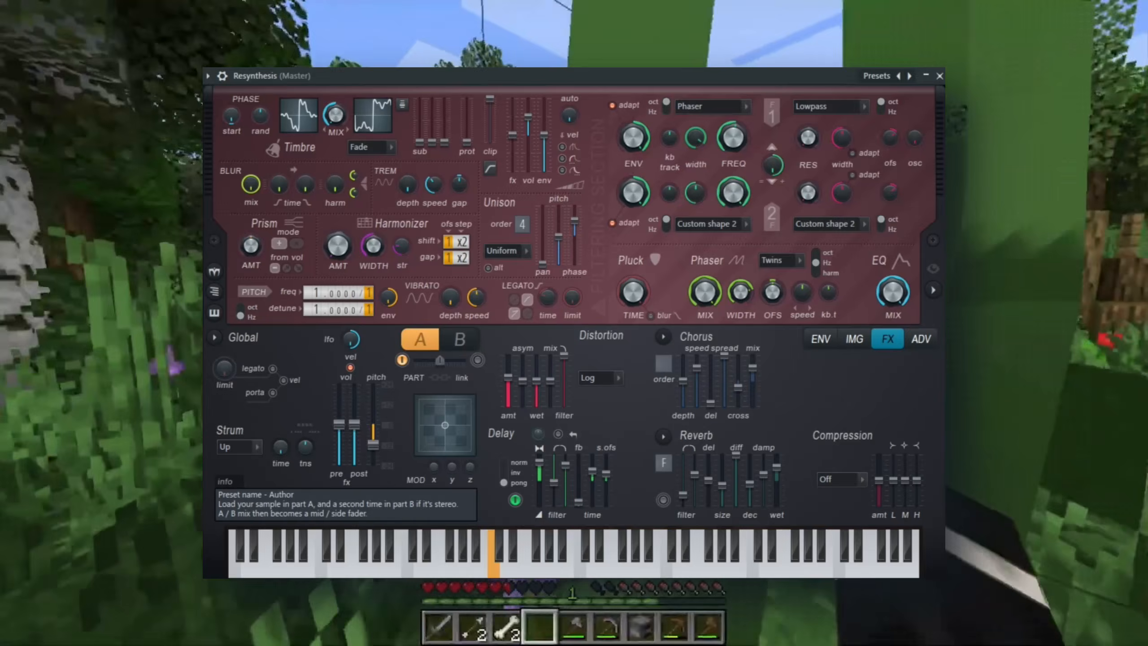
Step: Display the Image fine speed envelope, set the image looping to One-shot, and return to the envelope view
{"action": "left_click", "coordinate": [822, 340]}
{"action": "left_click", "coordinate": [558, 339]}
{"action": "left_click", "coordinate": [764, 434]}
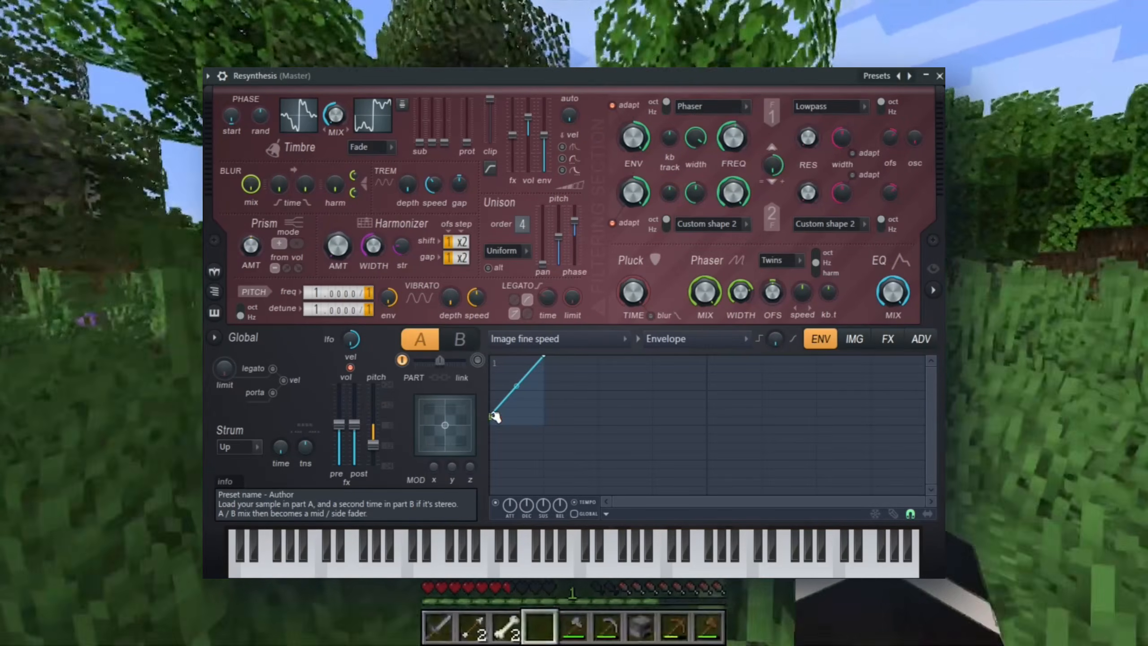
{"action": "left_click", "coordinate": [854, 339]}
{"action": "left_click", "coordinate": [907, 374]}
{"action": "left_click", "coordinate": [909, 391]}
{"action": "left_click", "coordinate": [820, 338]}
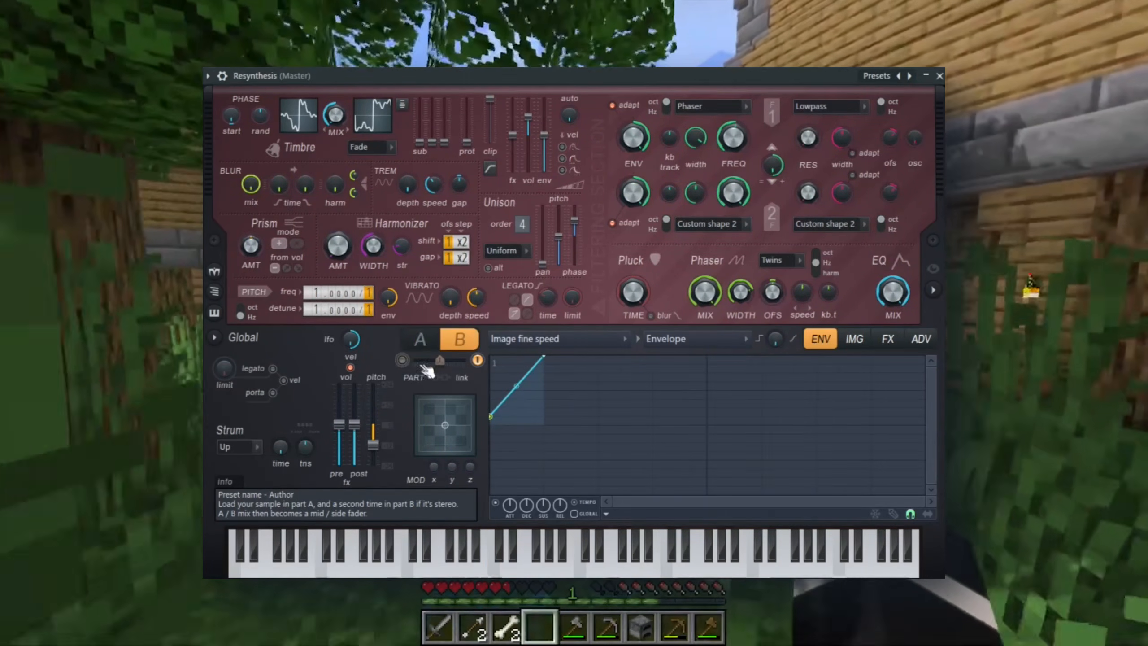
Step: Lengthen part A's Pitch envelope slightly and shift the A/B part mix slightly towards part A
{"action": "left_click", "coordinate": [420, 340]}
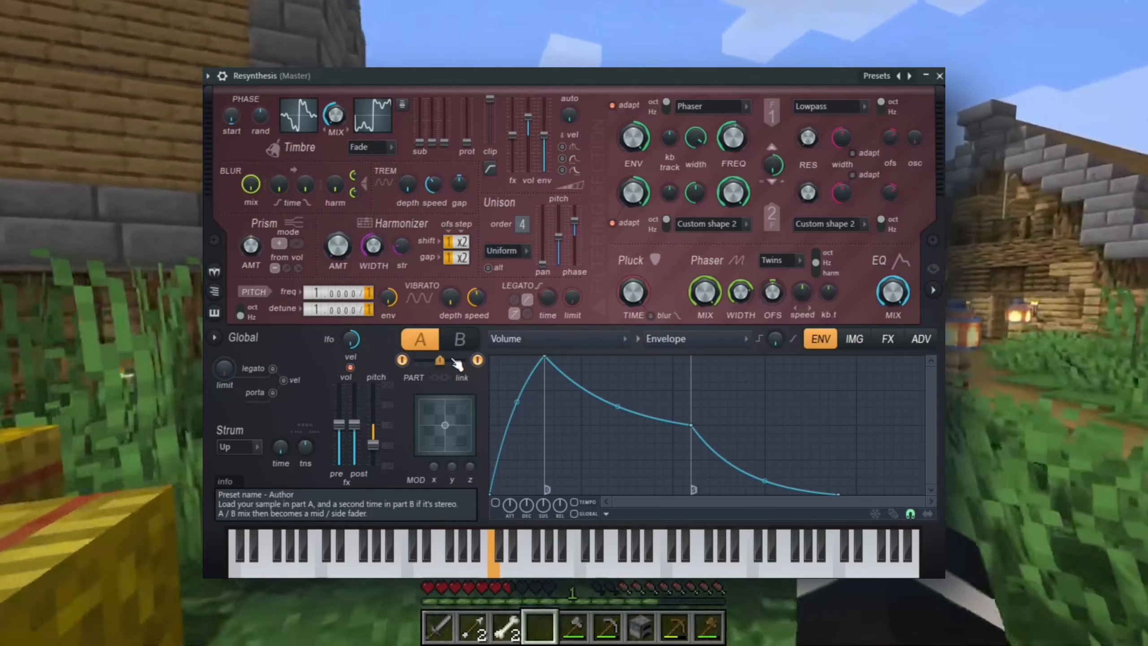
{"action": "left_click", "coordinate": [558, 338]}
{"action": "left_click", "coordinate": [515, 448]}
{"action": "left_click_drag", "start_coordinate": [543, 452], "coordinate": [556, 452]}
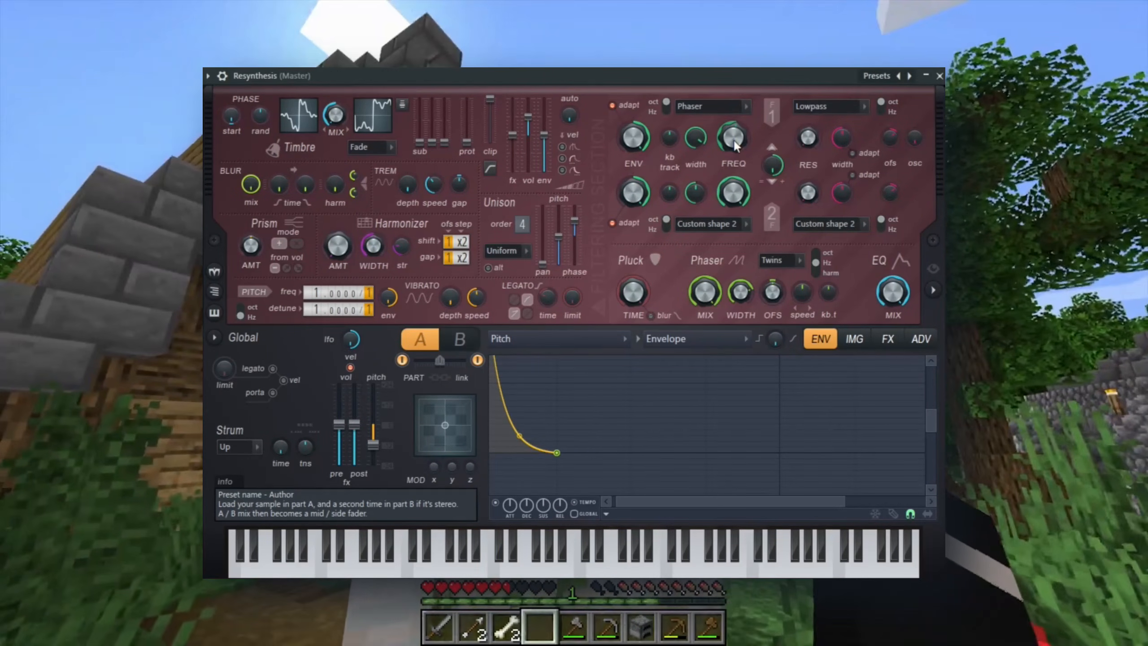
{"action": "left_click_drag", "start_coordinate": [440, 360], "coordinate": [433, 360]}
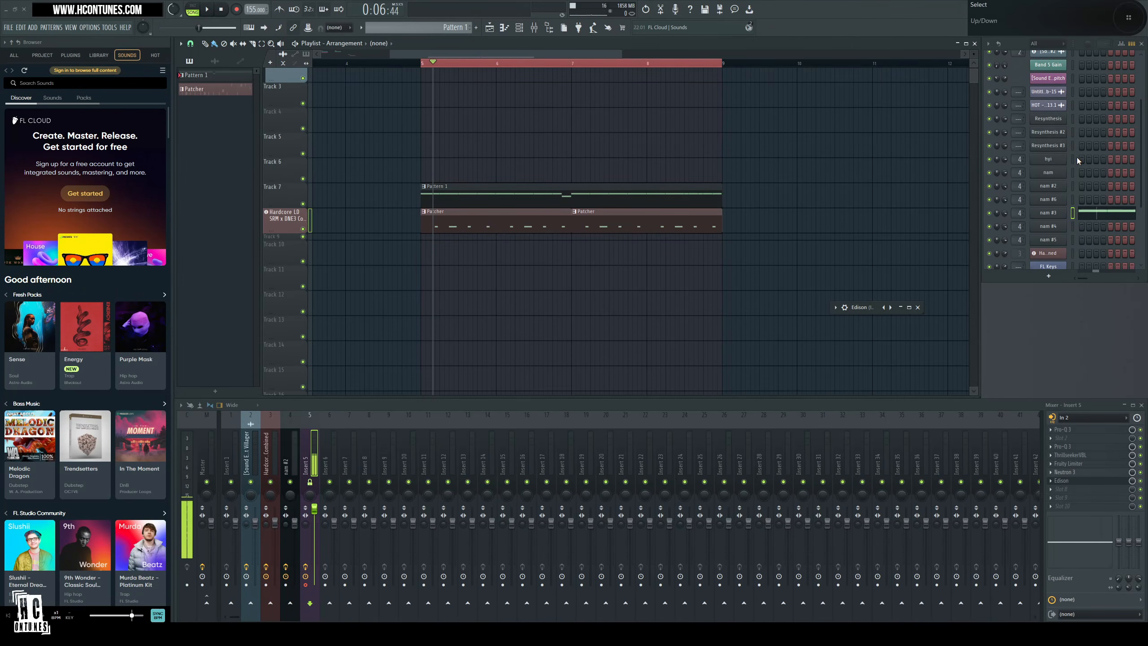
Step: Examine the Neutron 3 and RBass Stereo settings on the nam #2 mixer track
{"action": "scroll", "coordinate": [1078, 161], "scroll_direction": "up", "scroll_amount": 3}
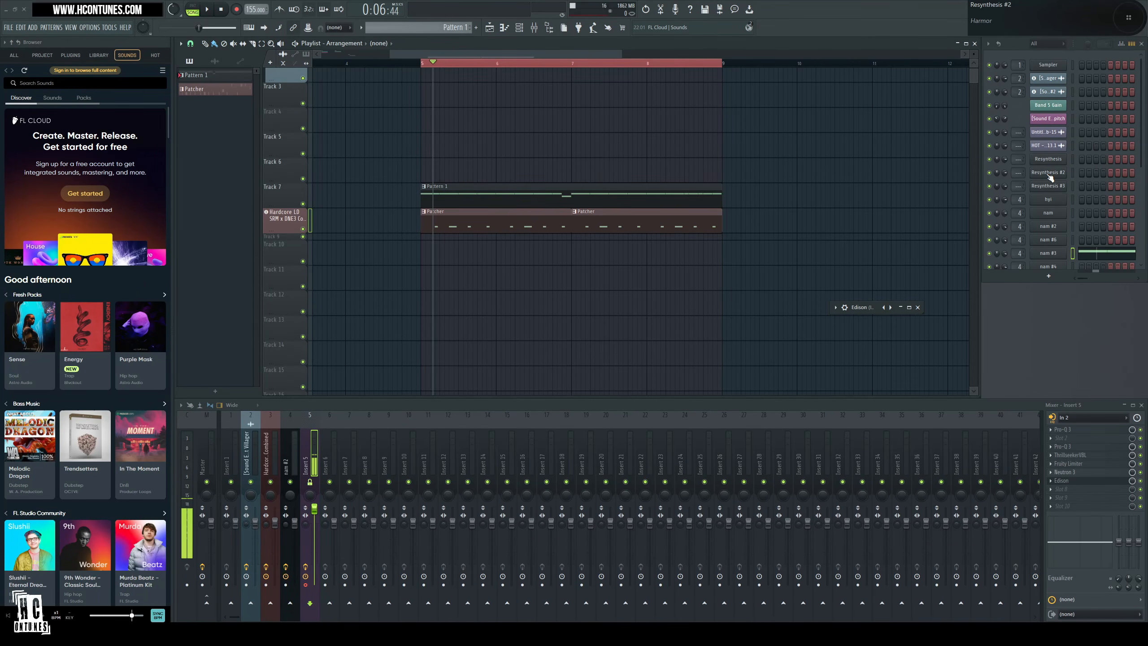
{"action": "scroll", "coordinate": [1049, 177], "scroll_direction": "down", "scroll_amount": 7}
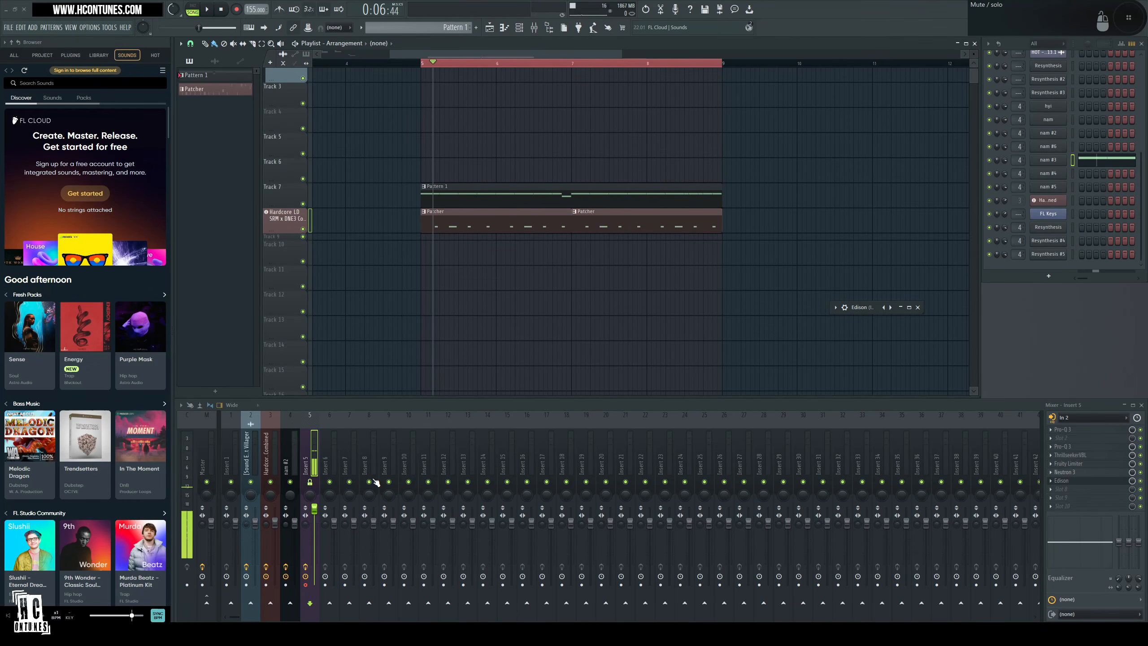
{"action": "left_click", "coordinate": [293, 469]}
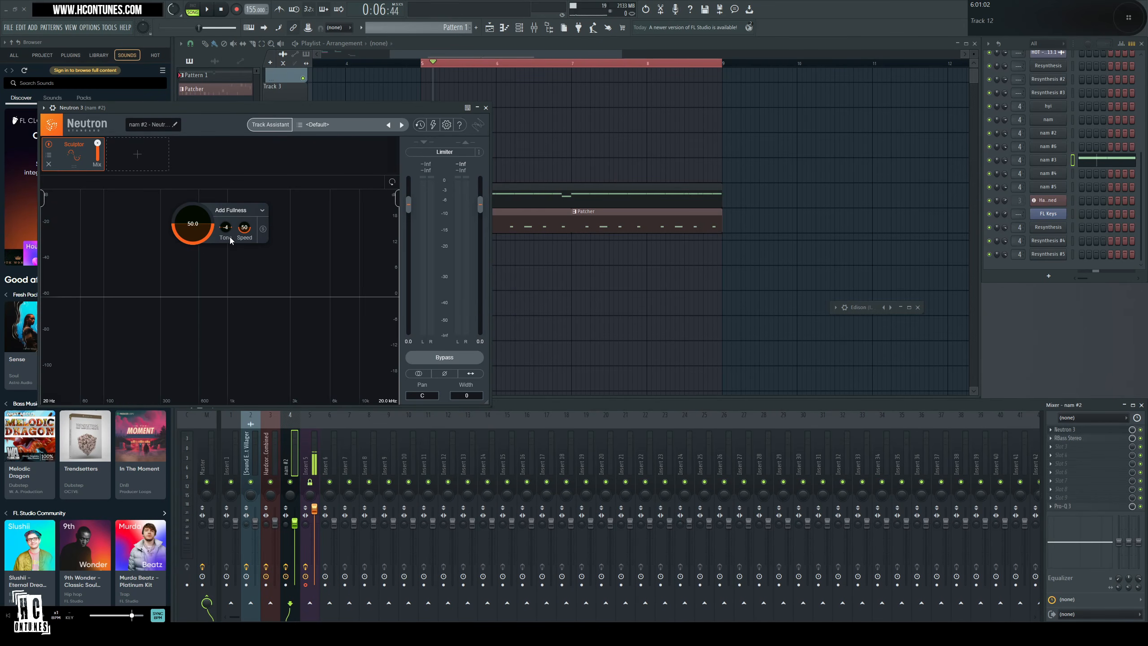
{"action": "left_click", "coordinate": [1068, 438]}
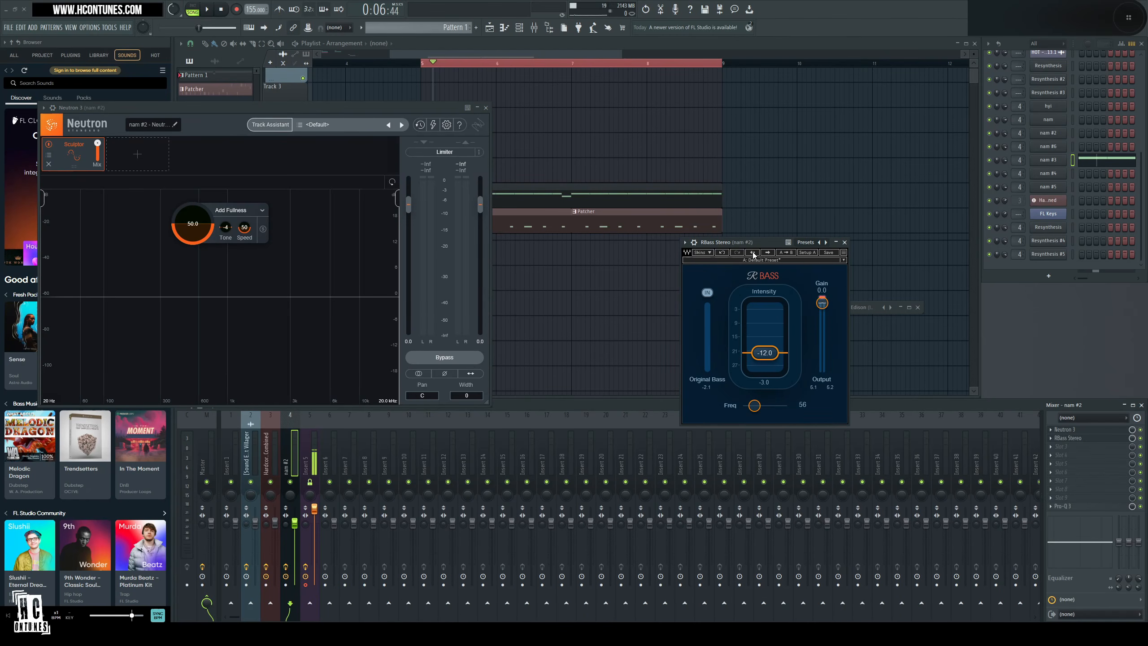
{"action": "left_click_drag", "start_coordinate": [732, 244], "coordinate": [690, 271]}
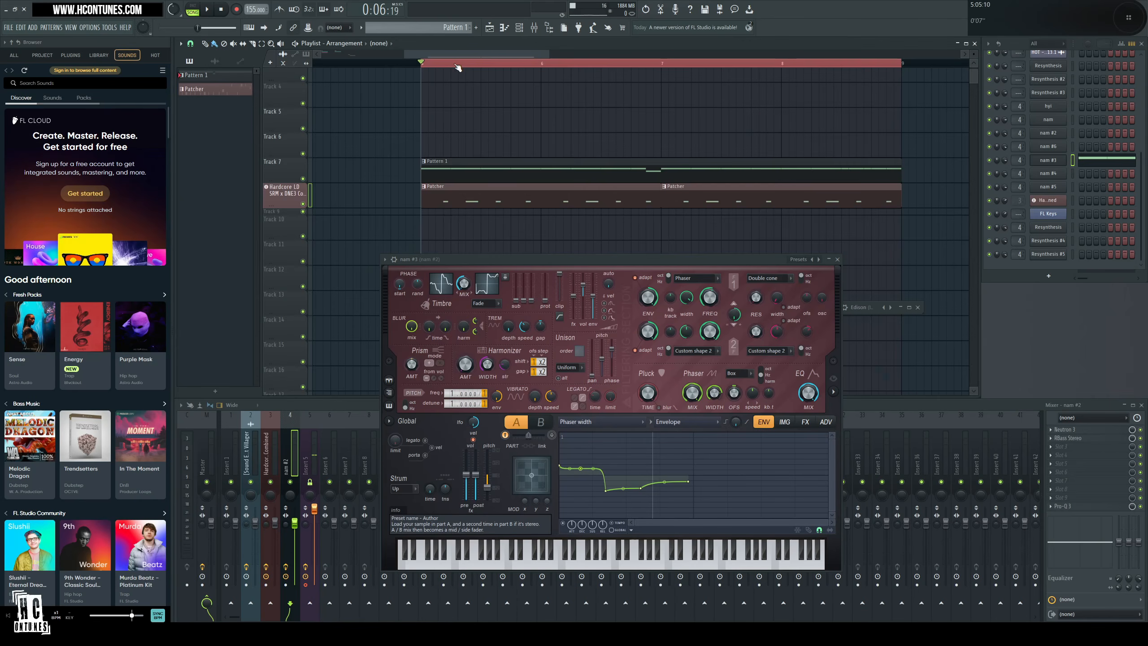
Step: Open the Hardcore LD Patcher, enlarge its window to examine the routing map, and close it
{"action": "scroll", "coordinate": [457, 66], "scroll_direction": "down", "scroll_amount": 2}
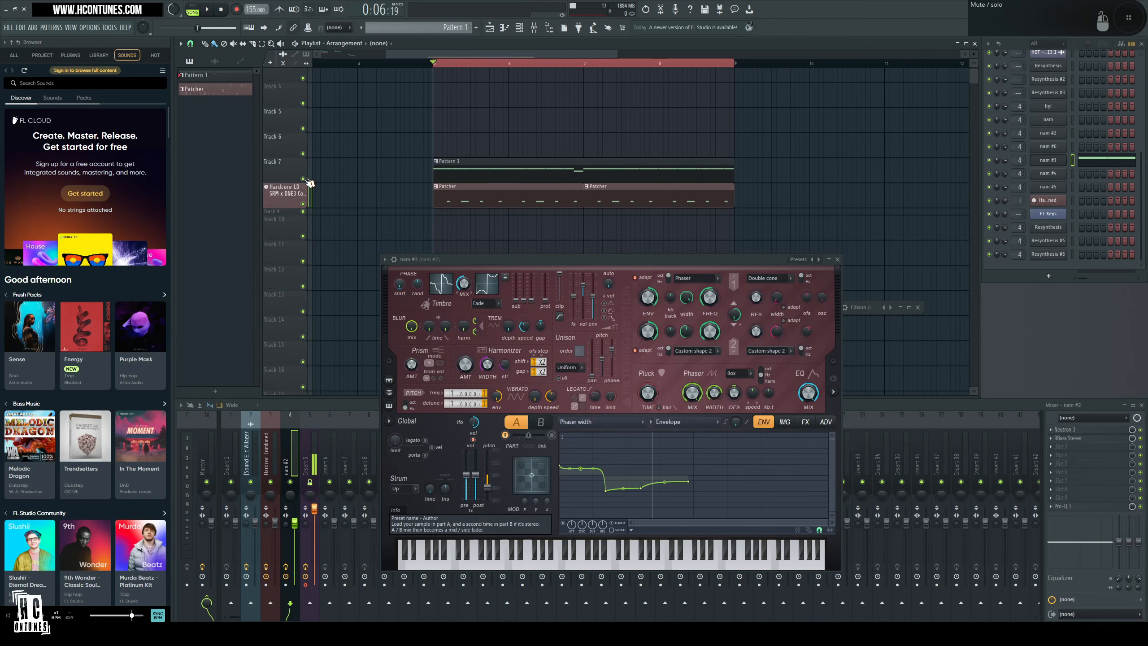
{"action": "left_click", "coordinate": [285, 194]}
{"action": "left_click_drag", "start_coordinate": [407, 162], "coordinate": [415, 244]}
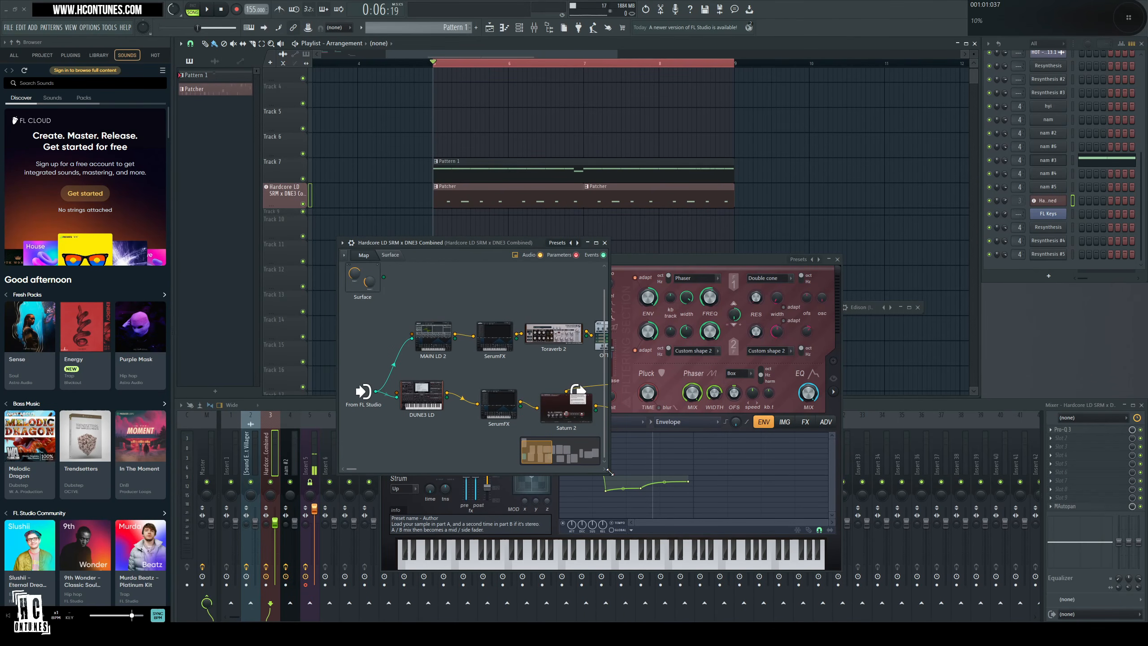
{"action": "left_click_drag", "start_coordinate": [610, 472], "coordinate": [854, 553]}
{"action": "left_click", "coordinate": [844, 245]}
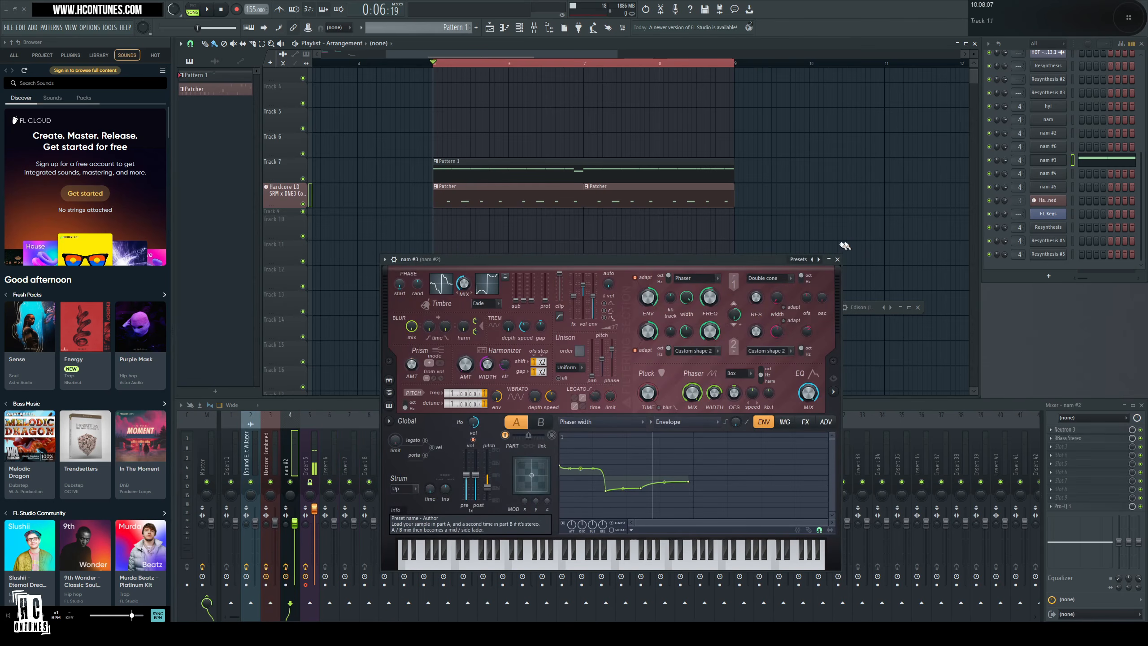
Step: Show the image view of the nam #3 Harmor and play the selected playlist section with it
{"action": "left_click_drag", "start_coordinate": [474, 137], "coordinate": [482, 132]}
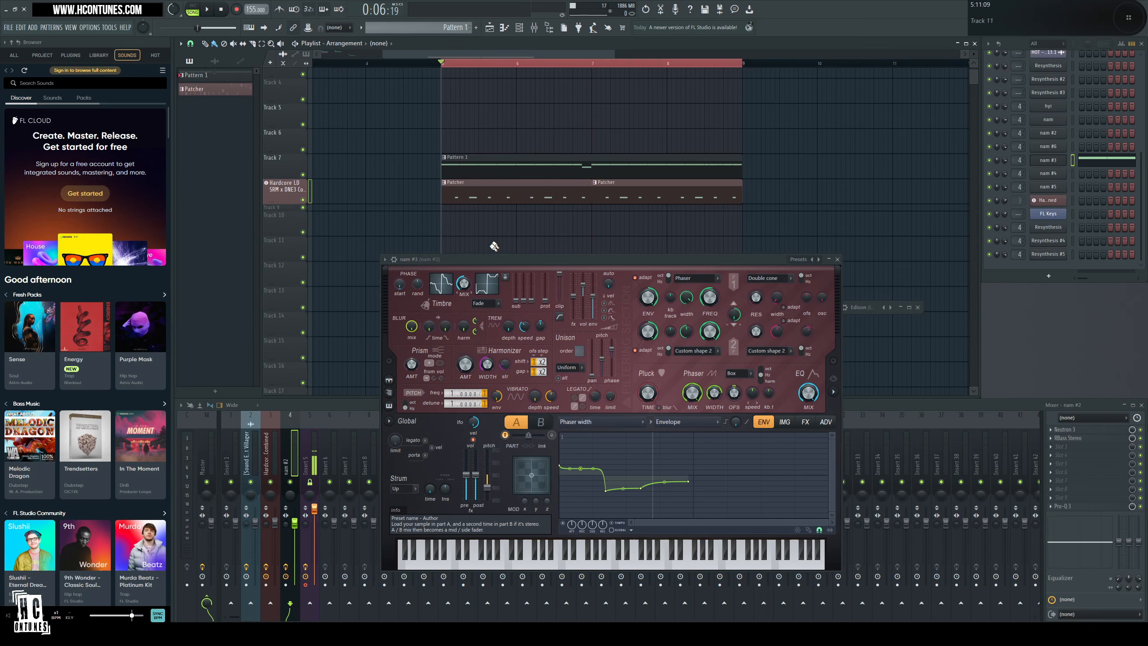
{"action": "left_click_drag", "start_coordinate": [481, 259], "coordinate": [577, 270]}
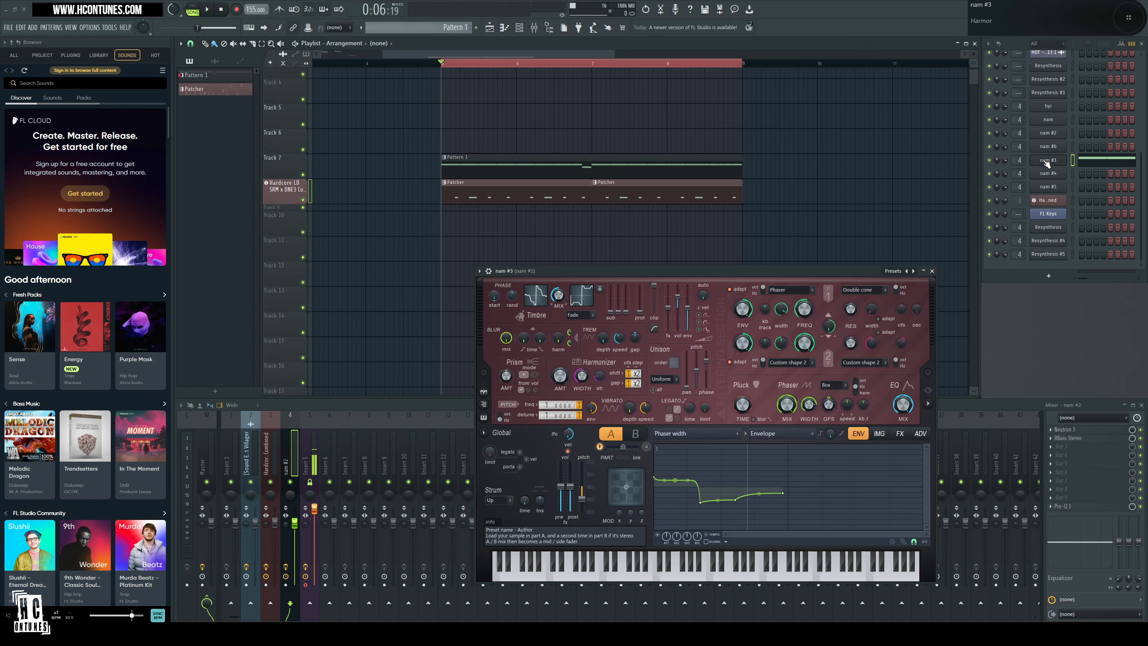
{"action": "left_click", "coordinate": [879, 434]}
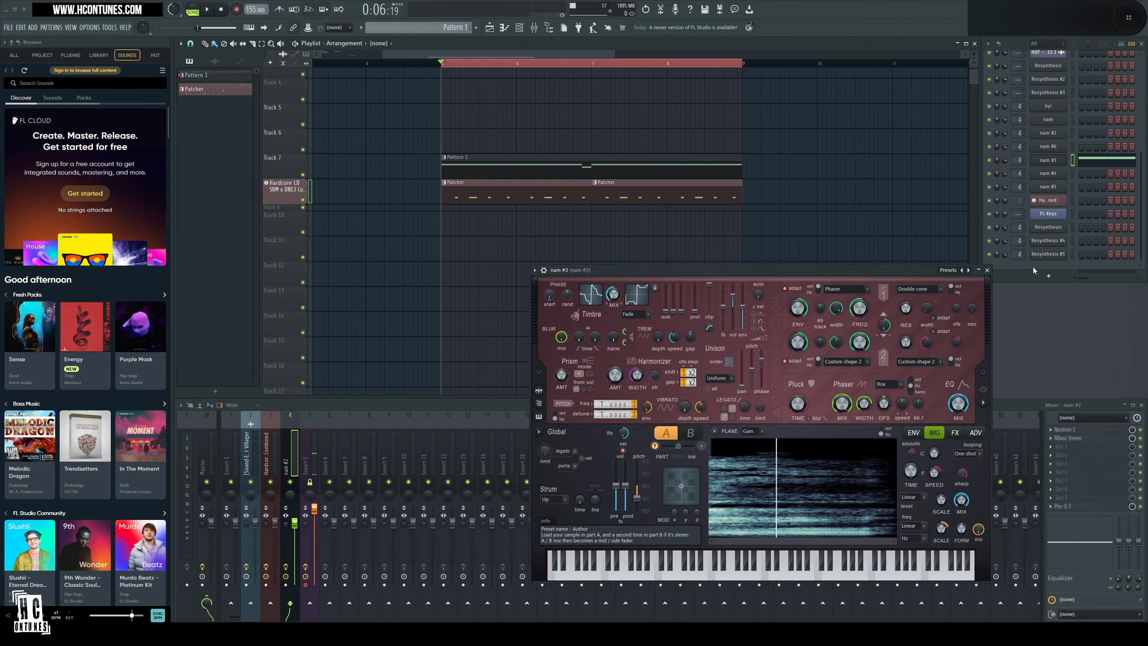
{"action": "left_click", "coordinate": [1033, 268]}
{"action": "key", "text": "space"}
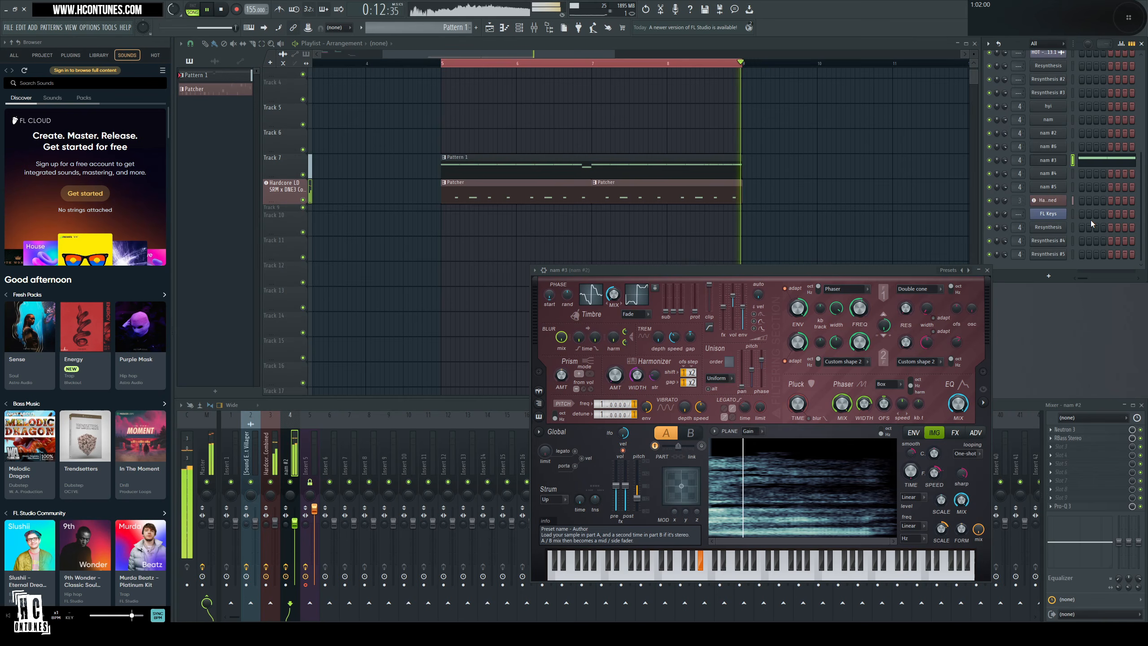
{"action": "key", "text": "space"}
Step: Cut the notes from the nam #3 channel, paste them into the nam channel, and play the section to listen
{"action": "right_click", "coordinate": [1060, 161]}
{"action": "left_click", "coordinate": [1072, 161]}
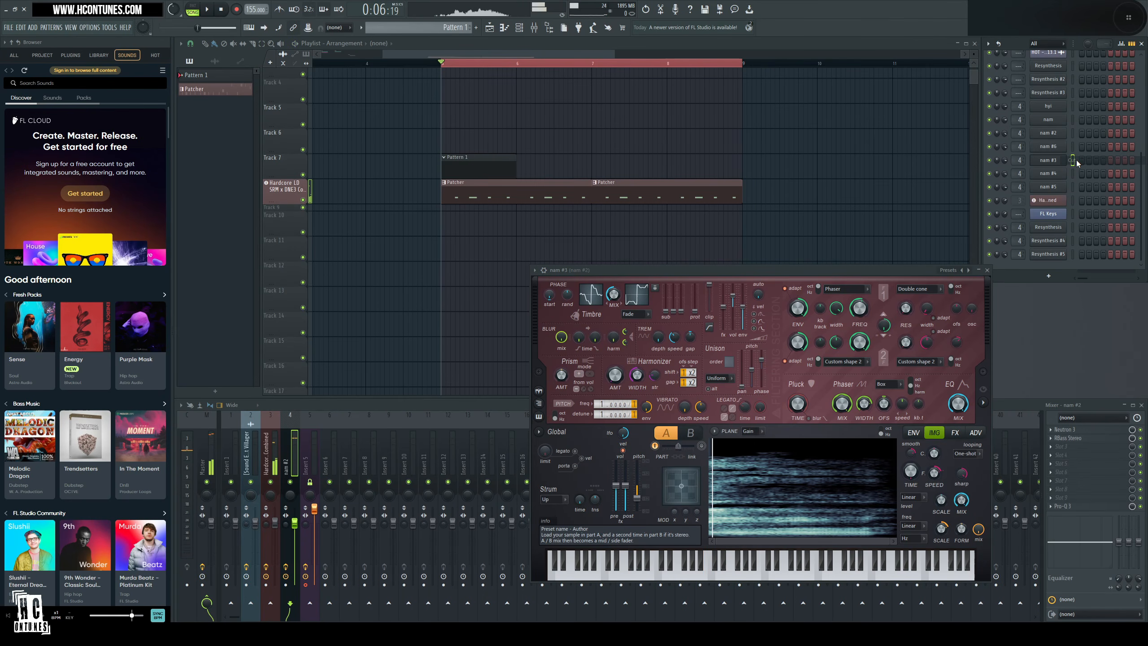
{"action": "right_click", "coordinate": [1056, 126]}
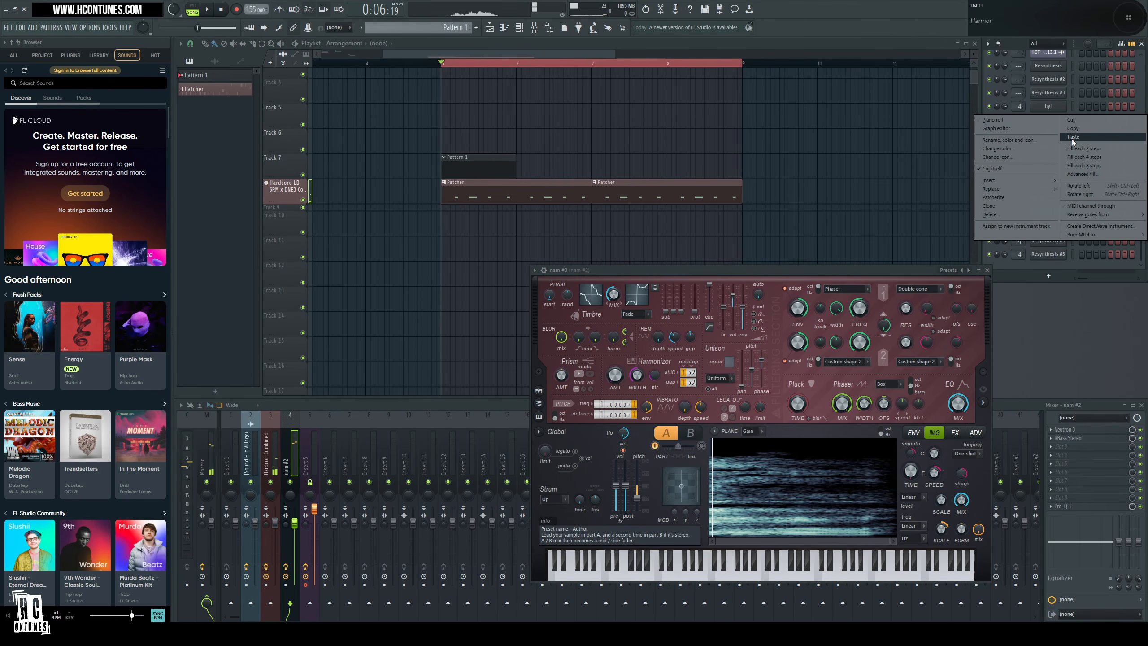
{"action": "left_click", "coordinate": [1072, 138]}
{"action": "key", "text": "space"}
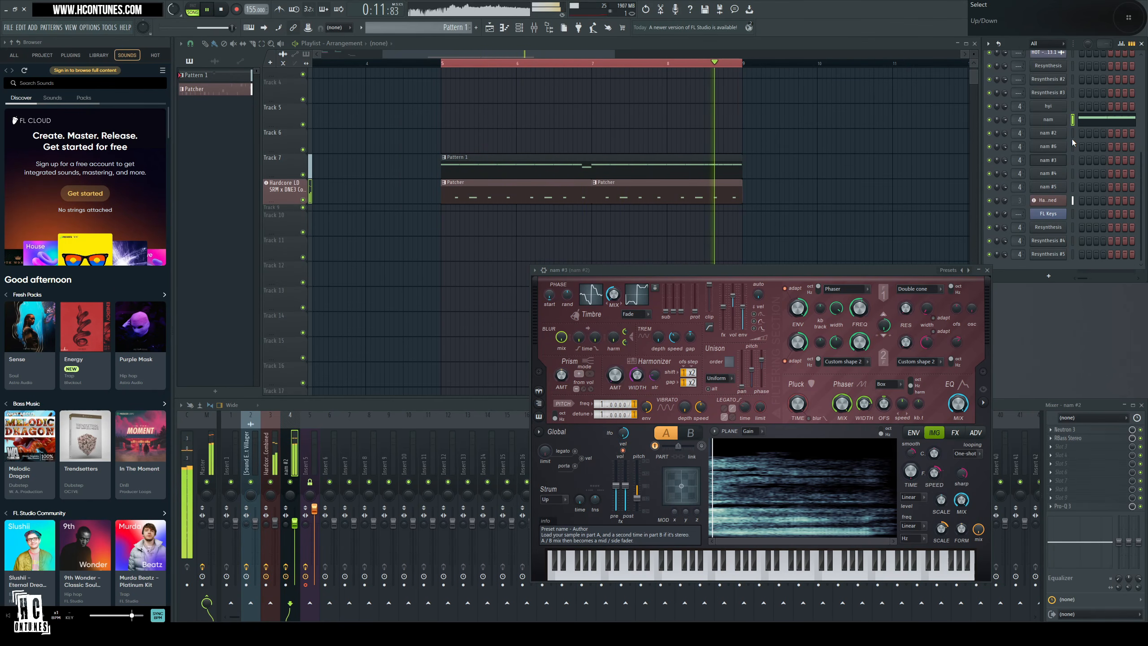
{"action": "key", "text": "space"}
Step: Cut the notes from the nam channel, paste them into nam #2, and start playback
{"action": "right_click", "coordinate": [1059, 123]}
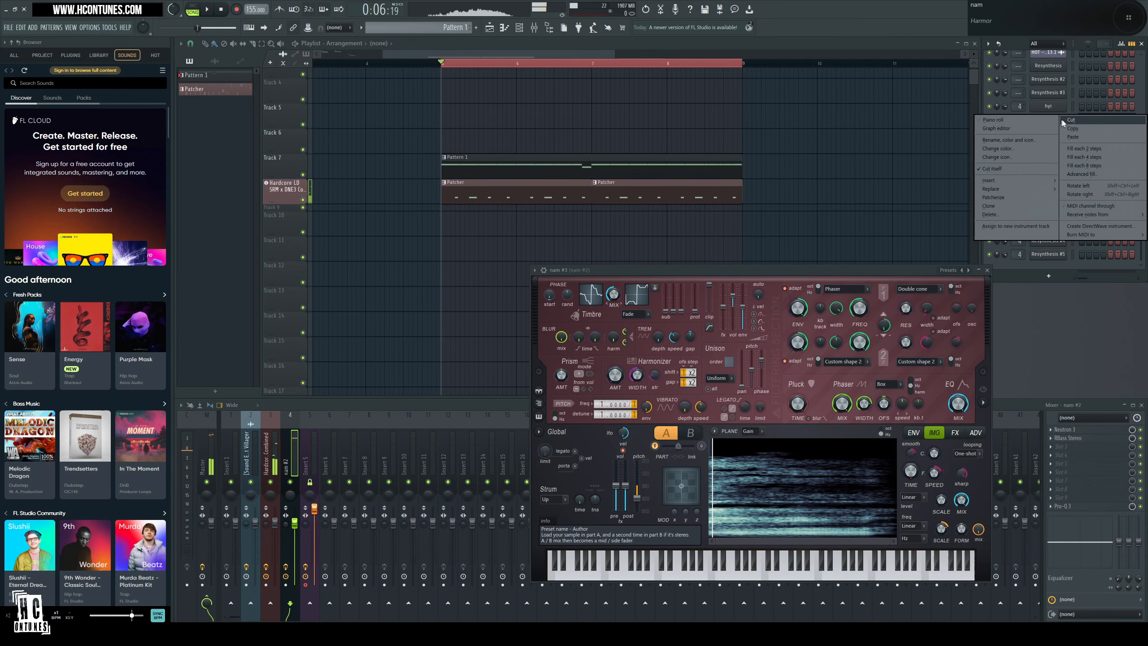
{"action": "left_click", "coordinate": [1070, 118]}
{"action": "right_click", "coordinate": [1061, 130]}
{"action": "left_click", "coordinate": [1070, 149]}
{"action": "key", "text": "space"}
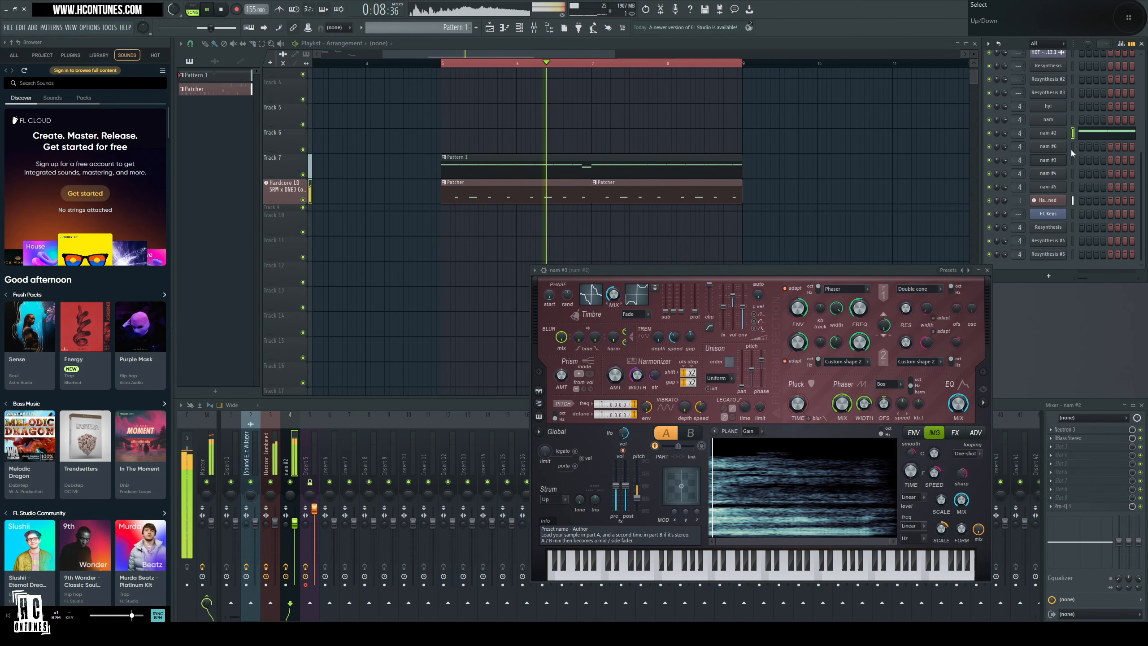
Step: Examine the image view of the nam #2 Harmor during playback, close the open Harmor windows, and stop playback
{"action": "left_click", "coordinate": [1048, 132]}
{"action": "left_click", "coordinate": [877, 312]}
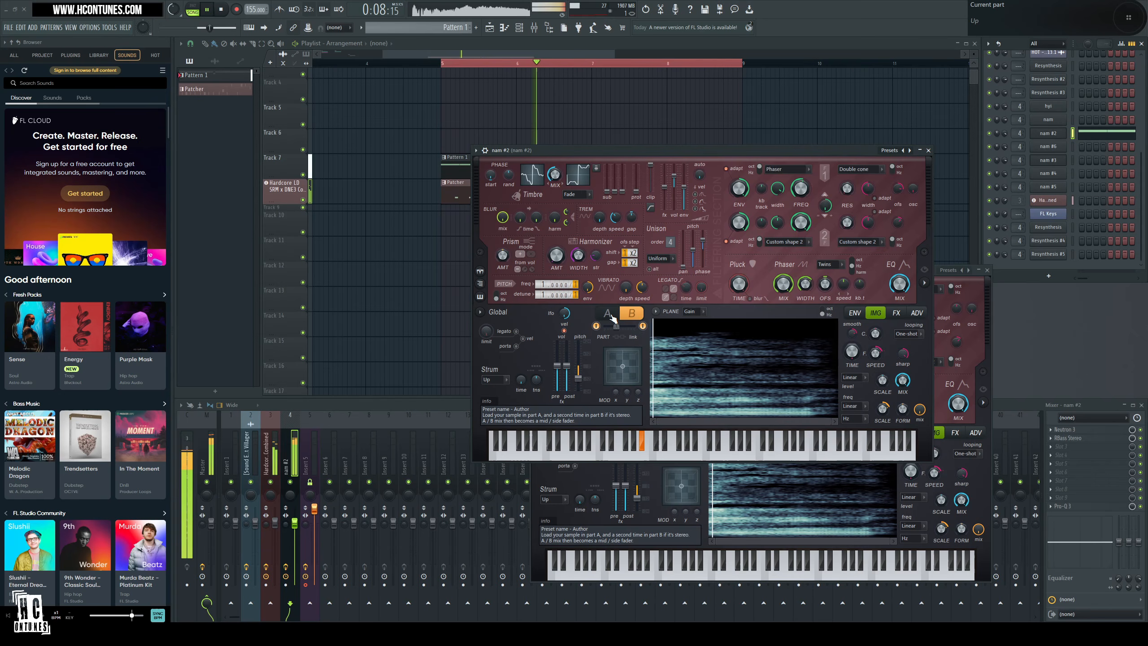
{"action": "left_click", "coordinate": [928, 150]}
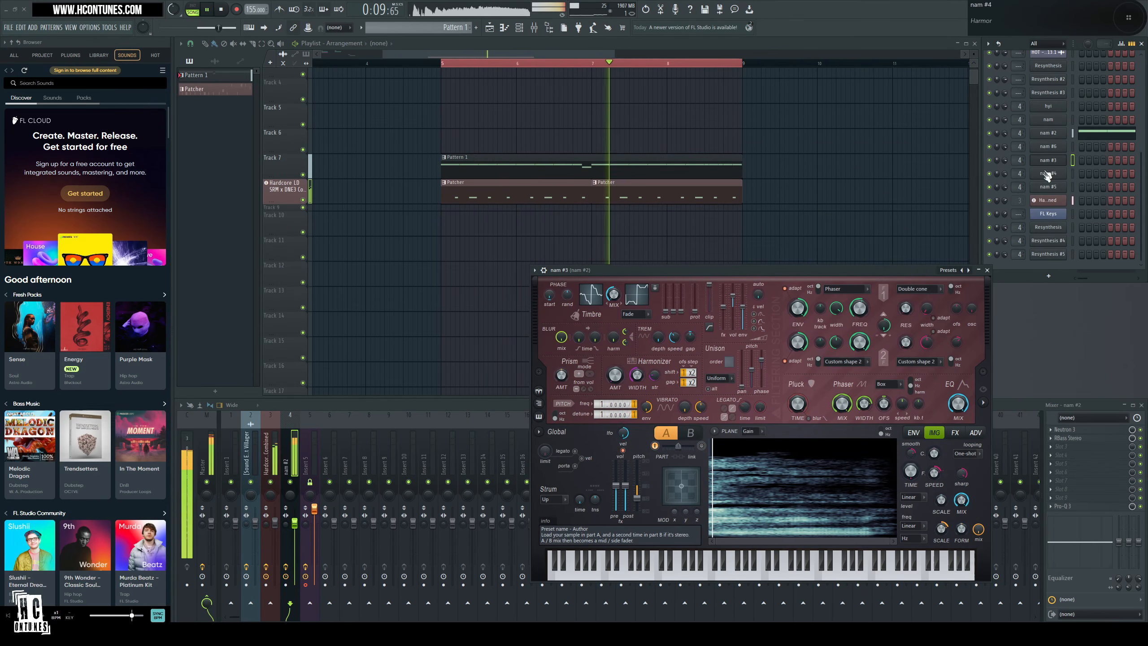
{"action": "left_click", "coordinate": [987, 270]}
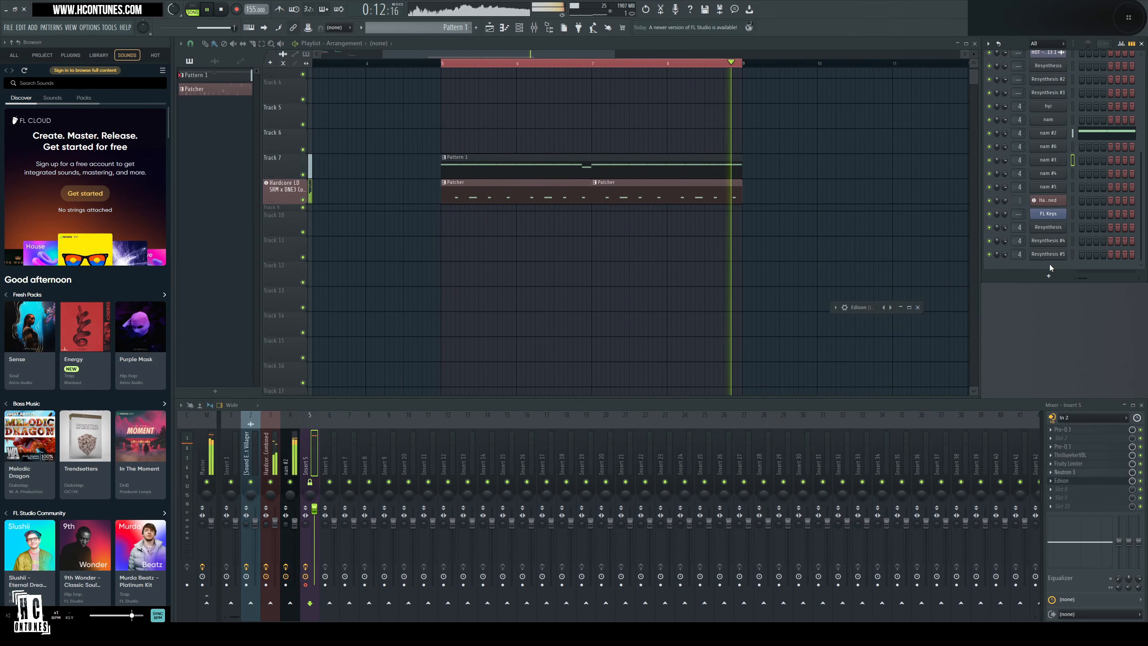
{"action": "key", "text": "space"}
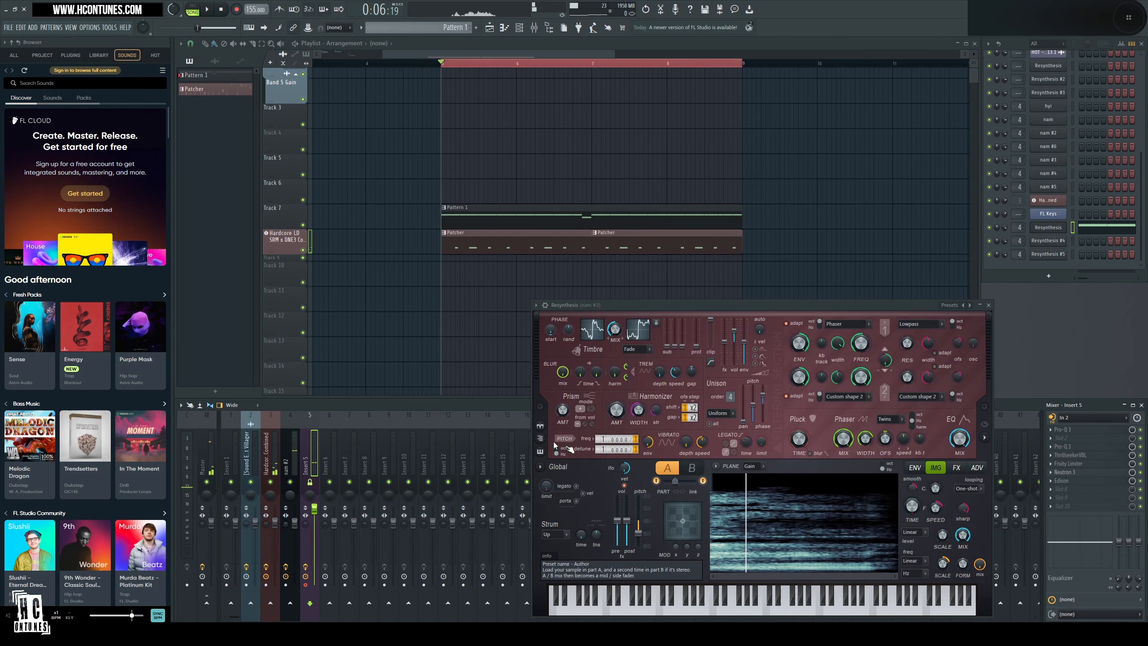